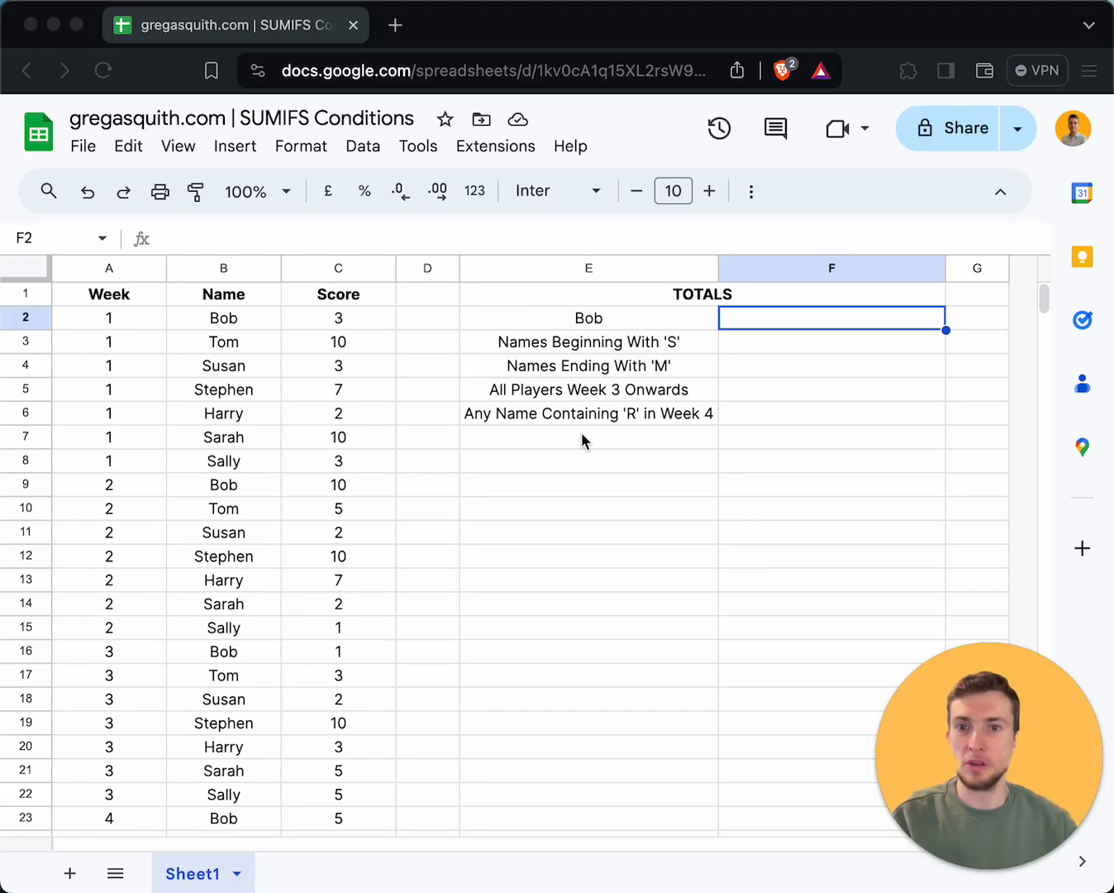
Total the scores for the name in E2 by entering =SUMIFS(C:C, B:B, E2) in cell F2.
{"action": "left_click", "coordinate": [832, 323]}
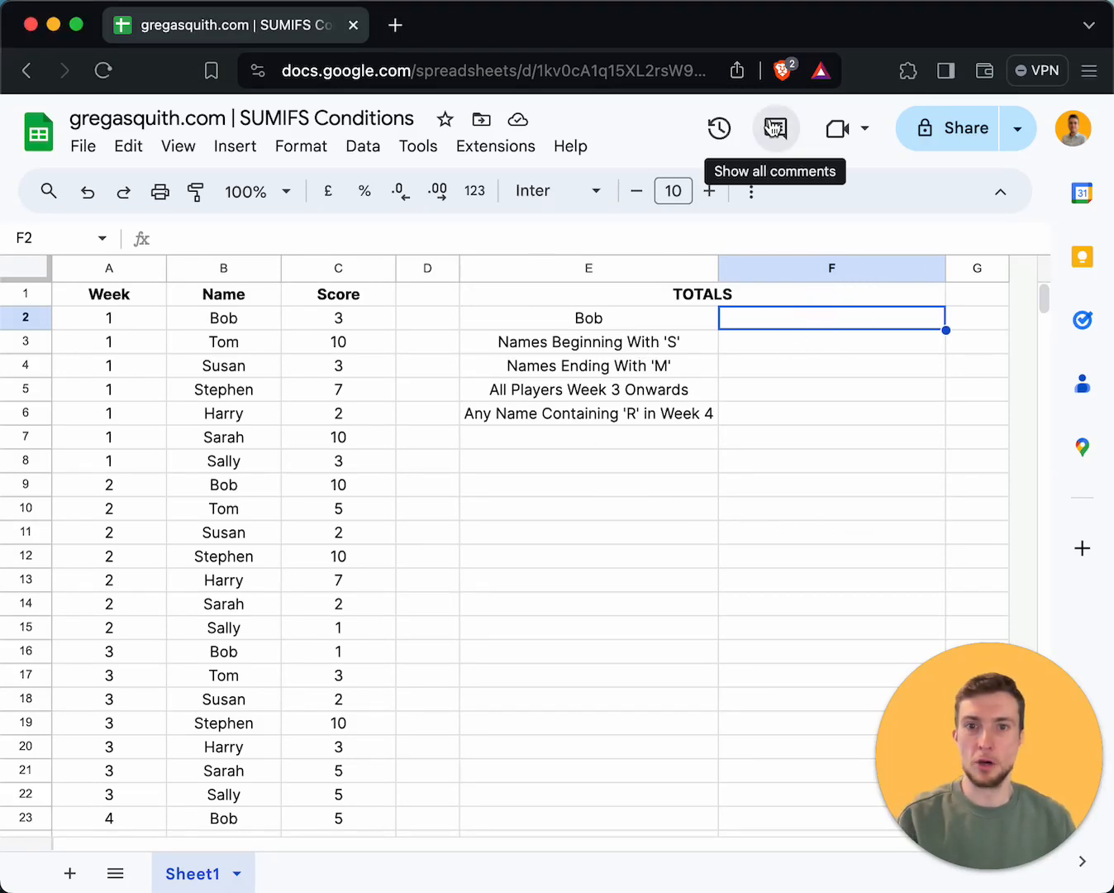
{"action": "type", "text": "=SY"}
{"action": "key", "text": "BackSpace"}
{"action": "type", "text": "UMIFS"}
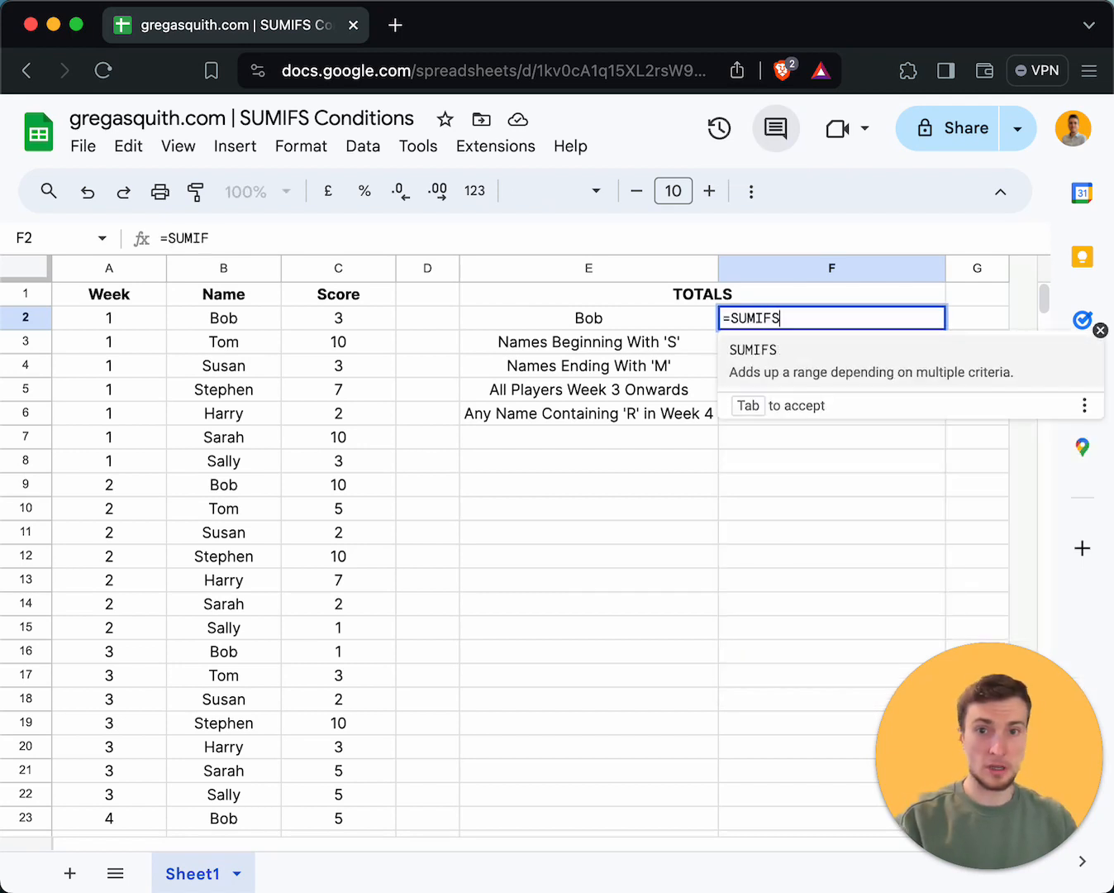
{"action": "key", "text": "Tab"}
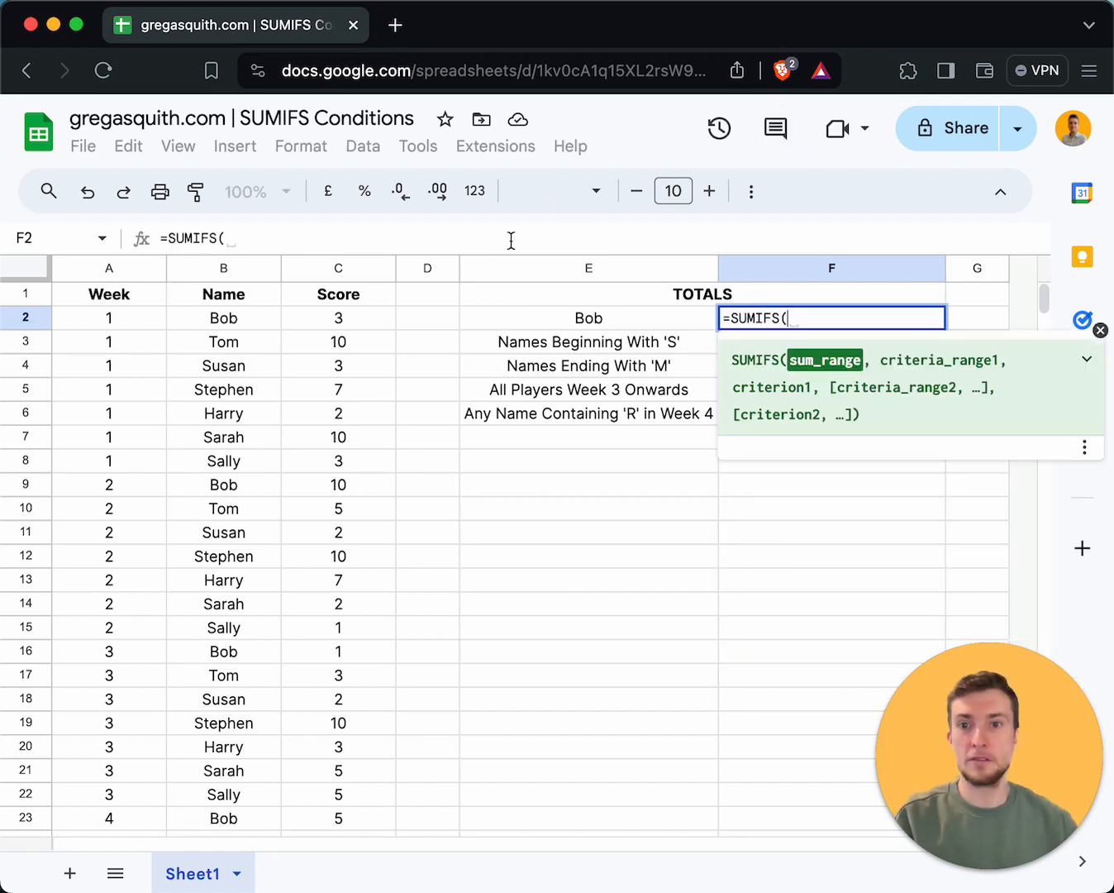
{"action": "left_click", "coordinate": [340, 275]}
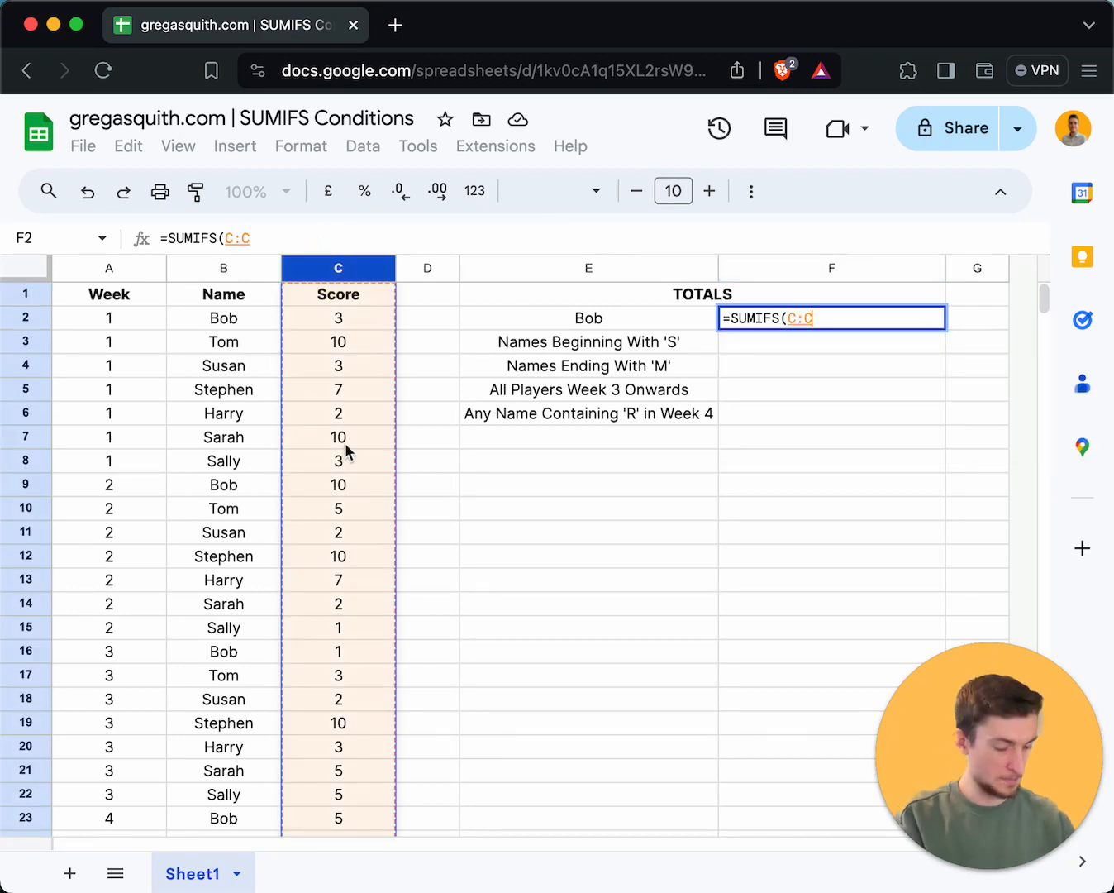
{"action": "type", "text": ","}
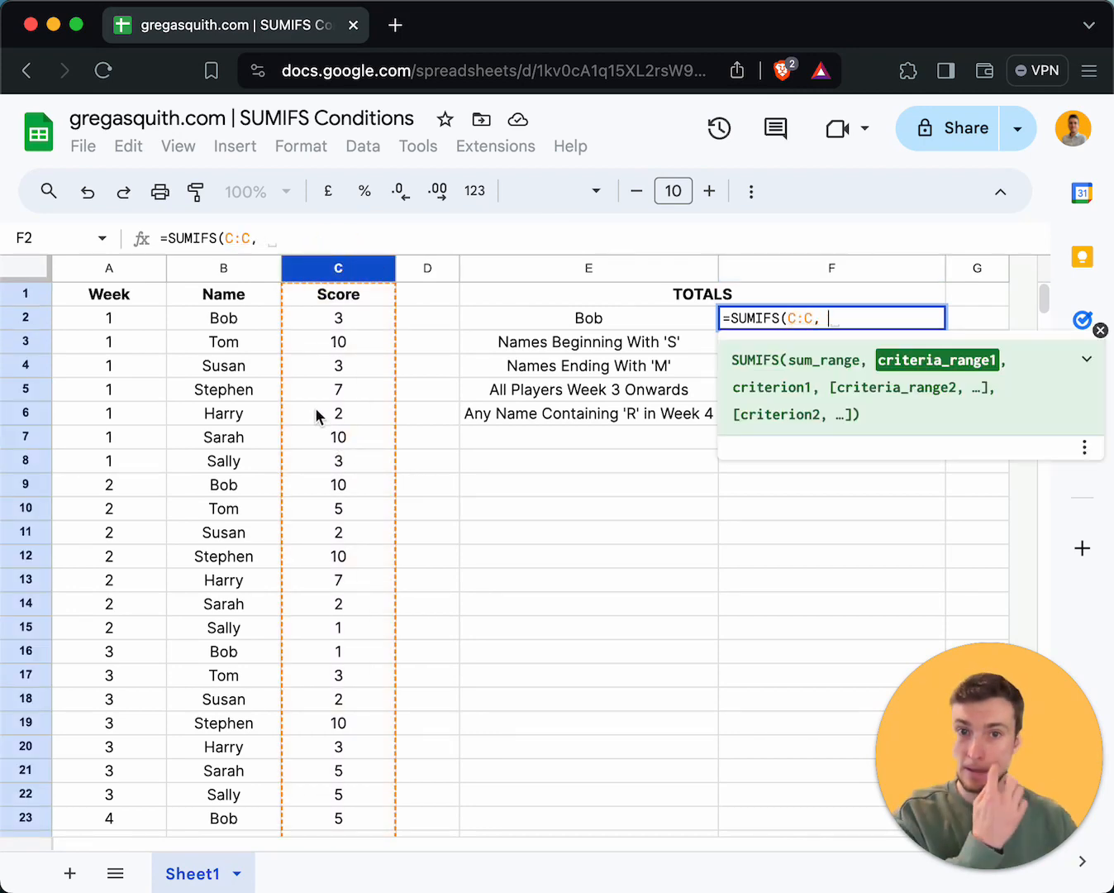
{"action": "left_click", "coordinate": [225, 268]}
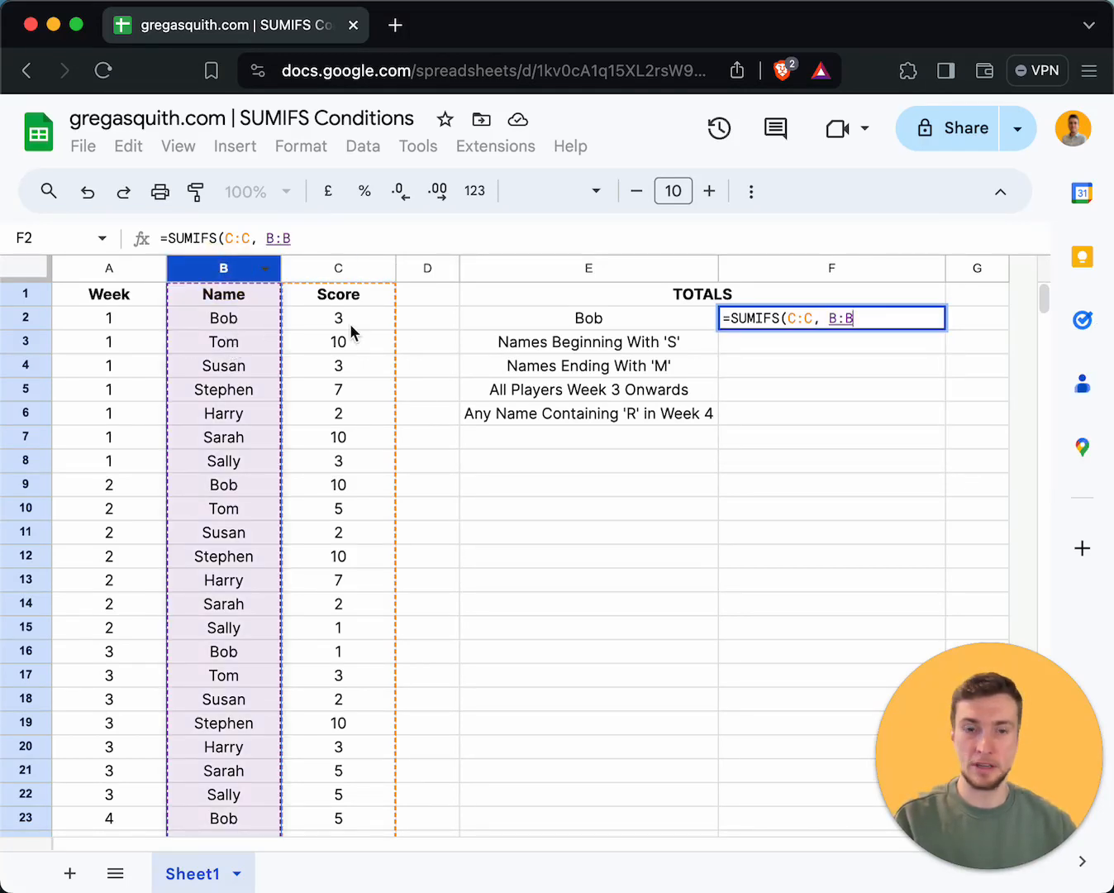
{"action": "type", "text": ","}
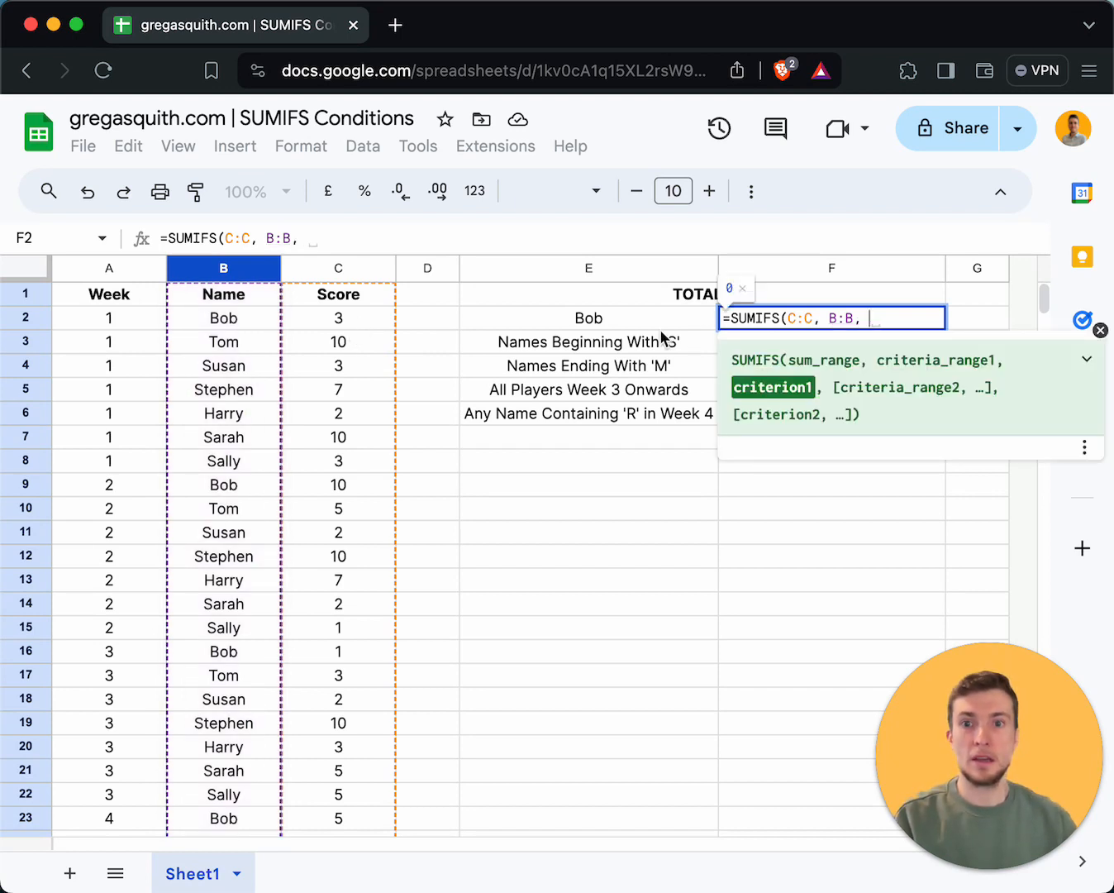
{"action": "left_click", "coordinate": [585, 320]}
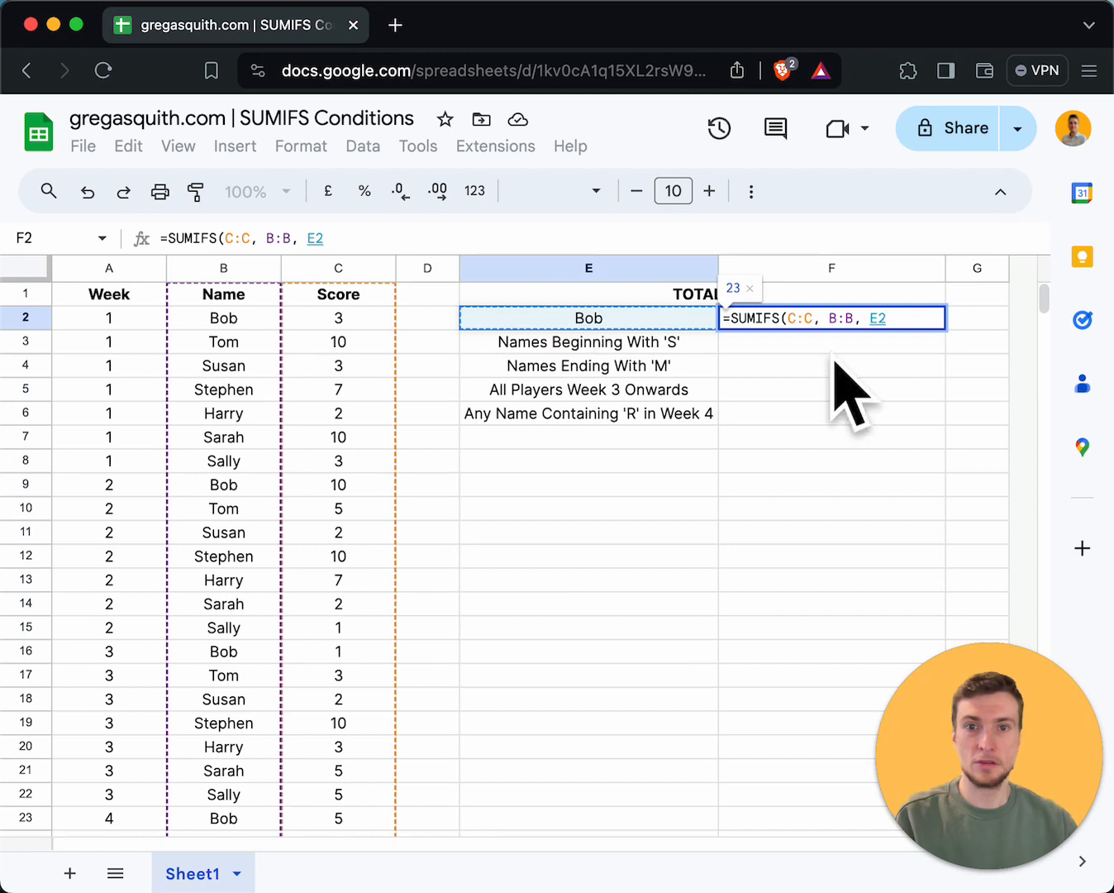
{"action": "type", "text": ")"}
{"action": "key", "text": "Return"}
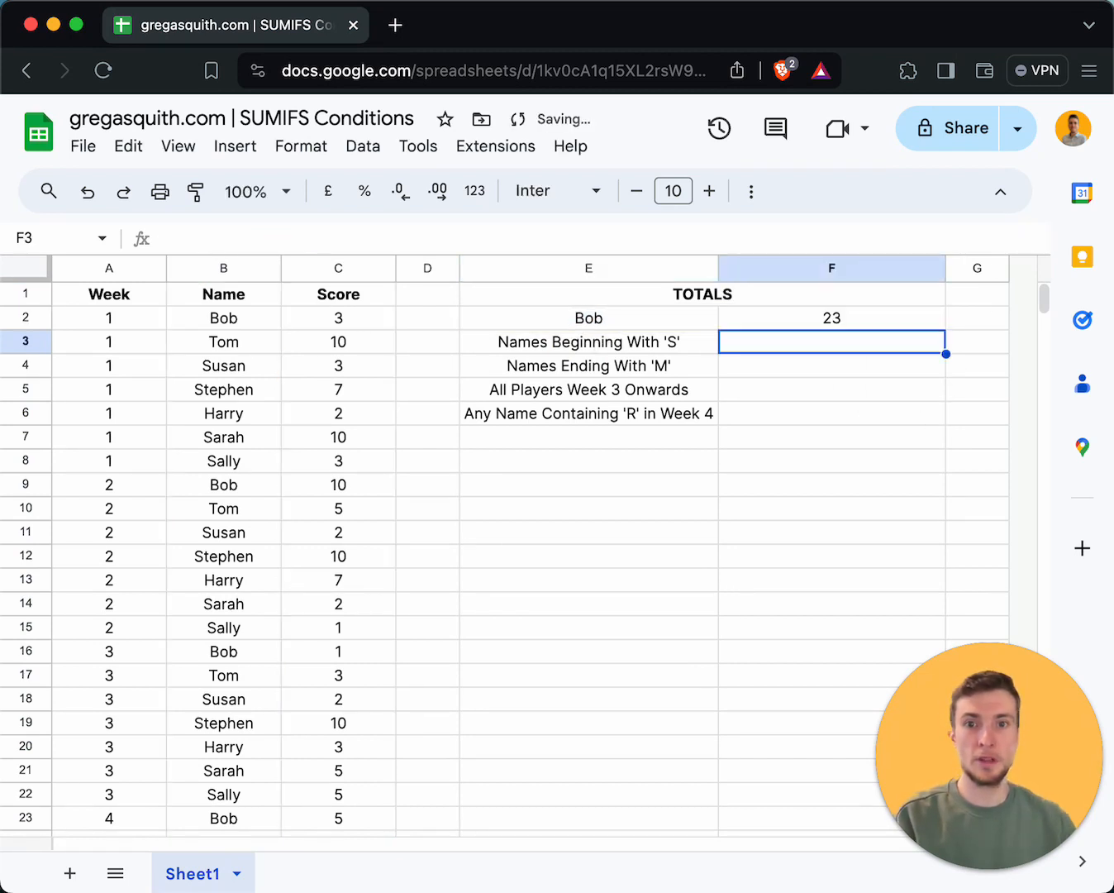
Replace the E2 reference in the F2 formula with the player's name from E2 as quoted text.
{"action": "left_click", "coordinate": [854, 321]}
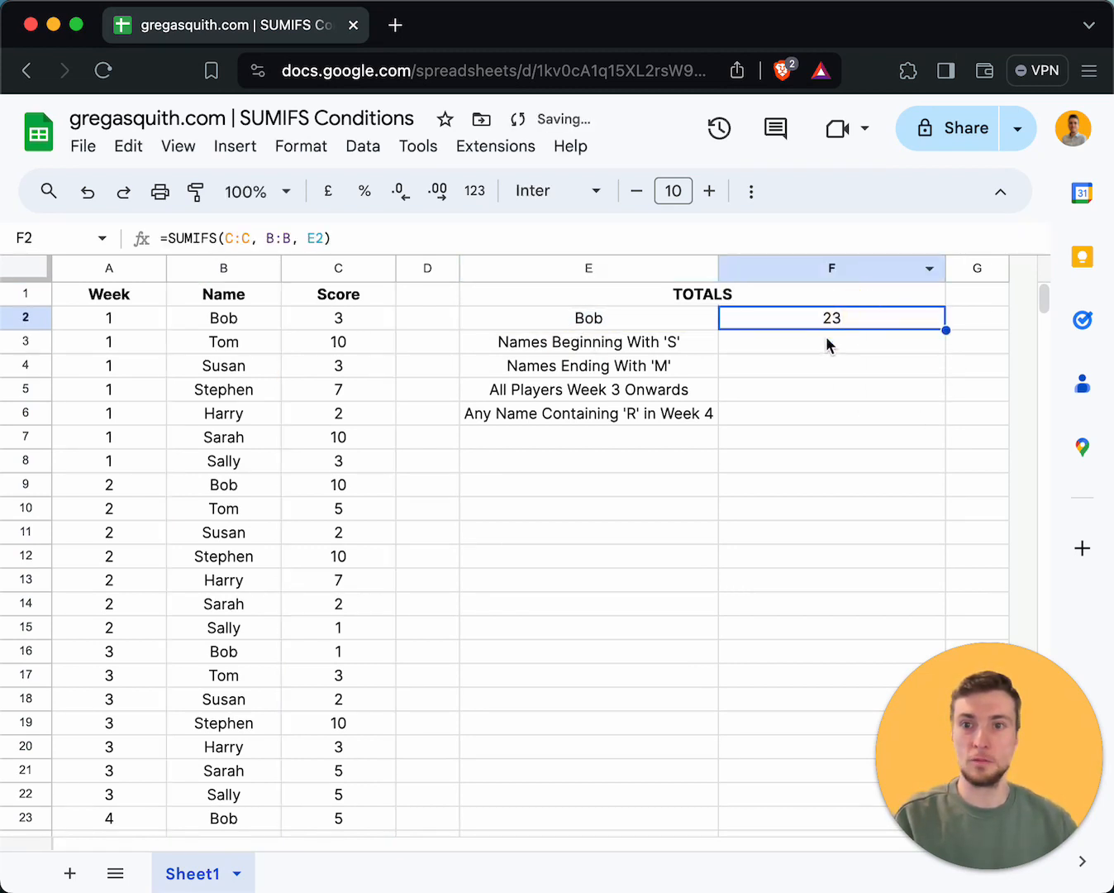
{"action": "left_click", "coordinate": [324, 238]}
{"action": "key", "text": "BackSpace"}
{"action": "key", "text": "BackSpace"}
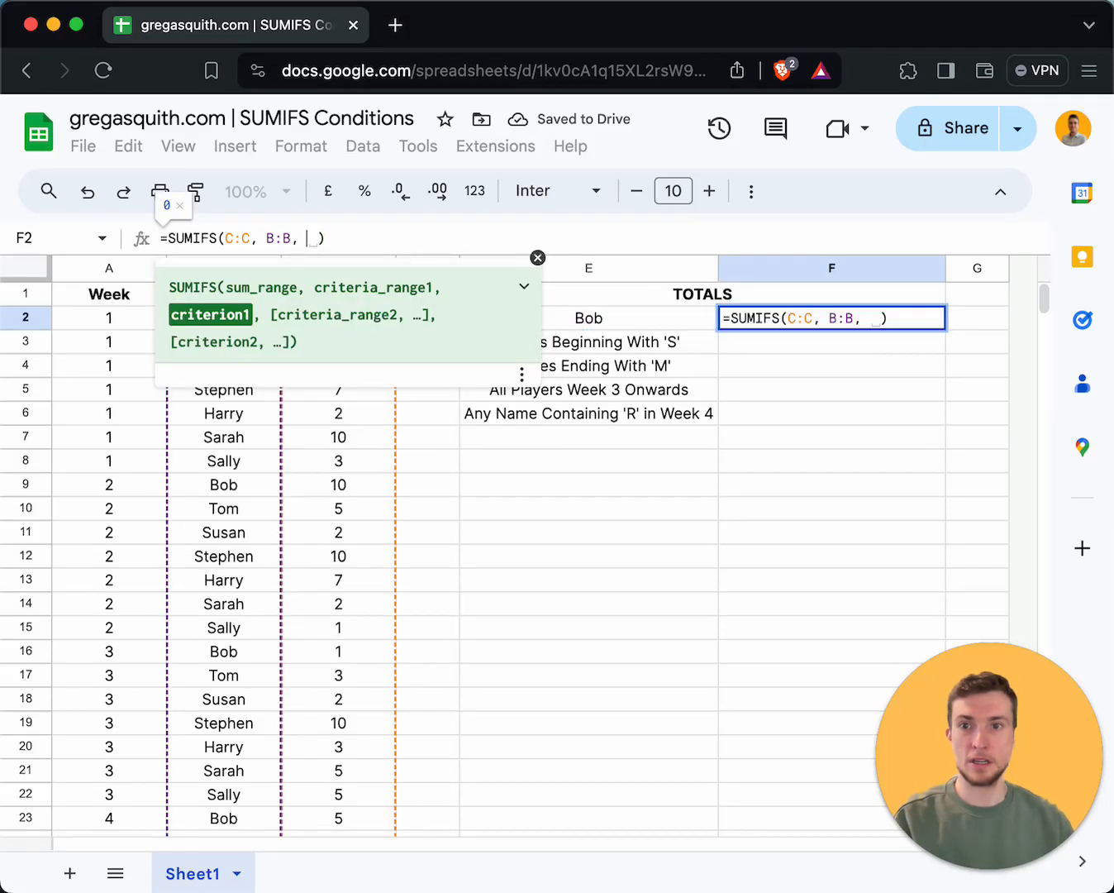
{"action": "type", "text": "\"Bo"}
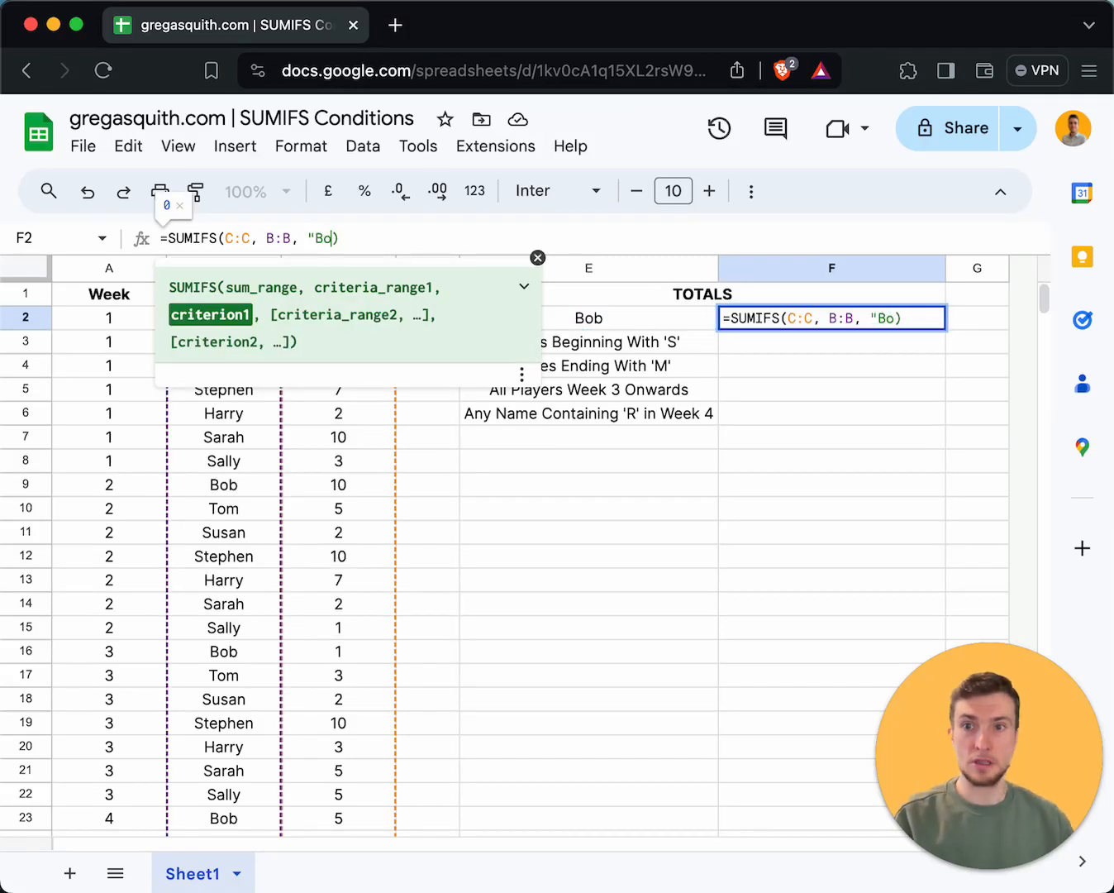
{"action": "type", "text": "b\""}
{"action": "key", "text": "Return"}
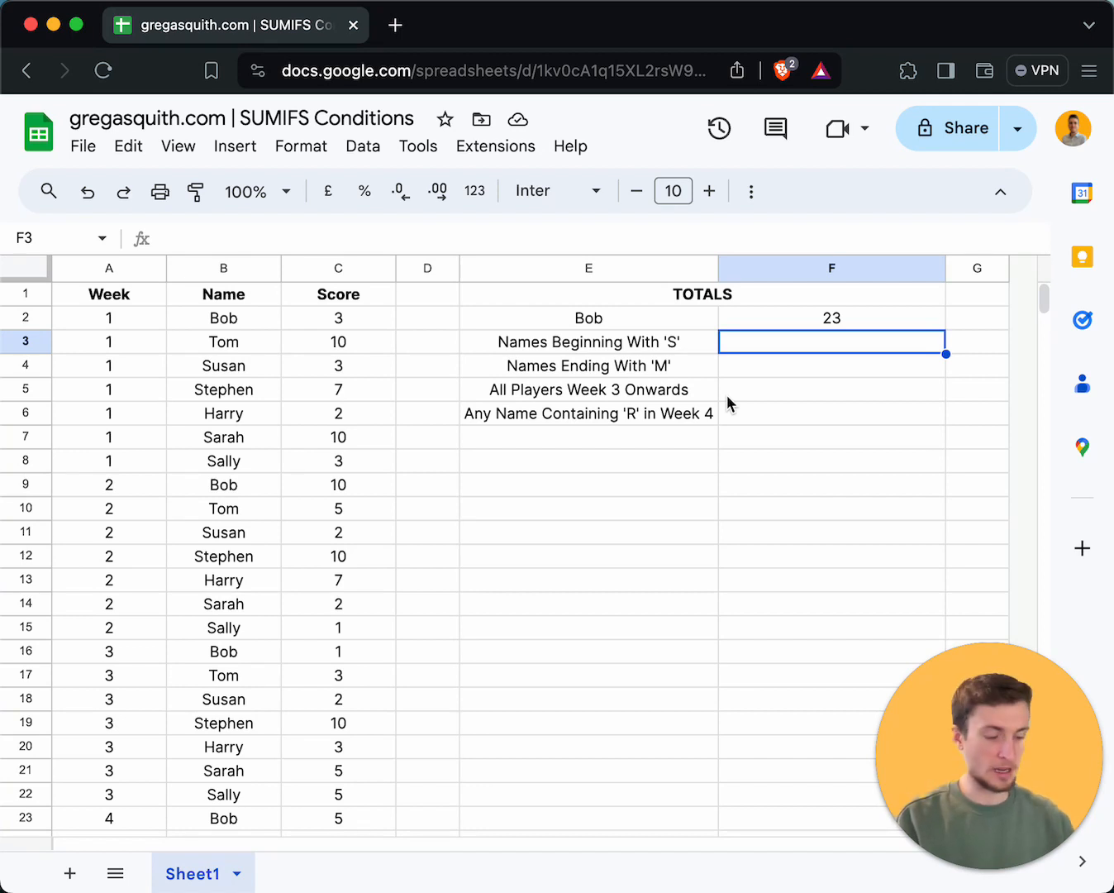
Total the scores of names beginning with S by entering =SUMIFS(C:C, B:B, "S*") in cell F3.
{"action": "type", "text": "="}
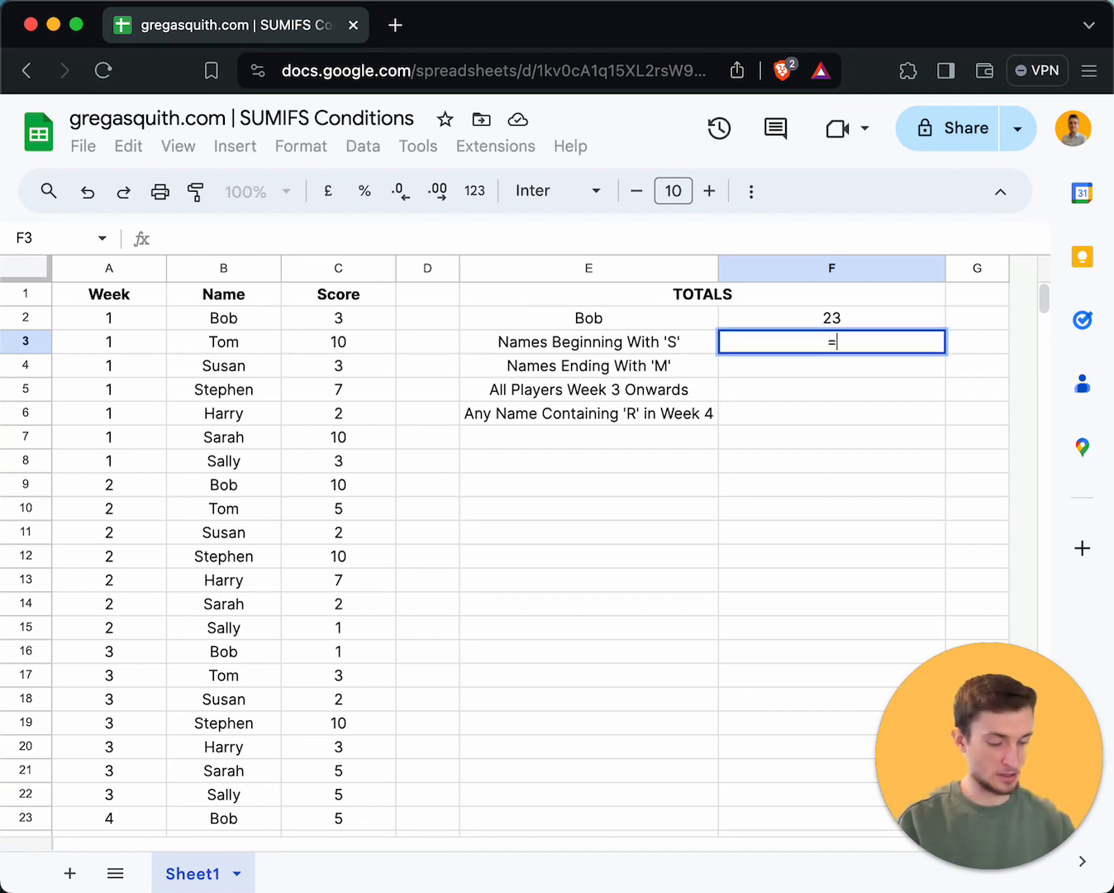
{"action": "type", "text": "SUMIFS("}
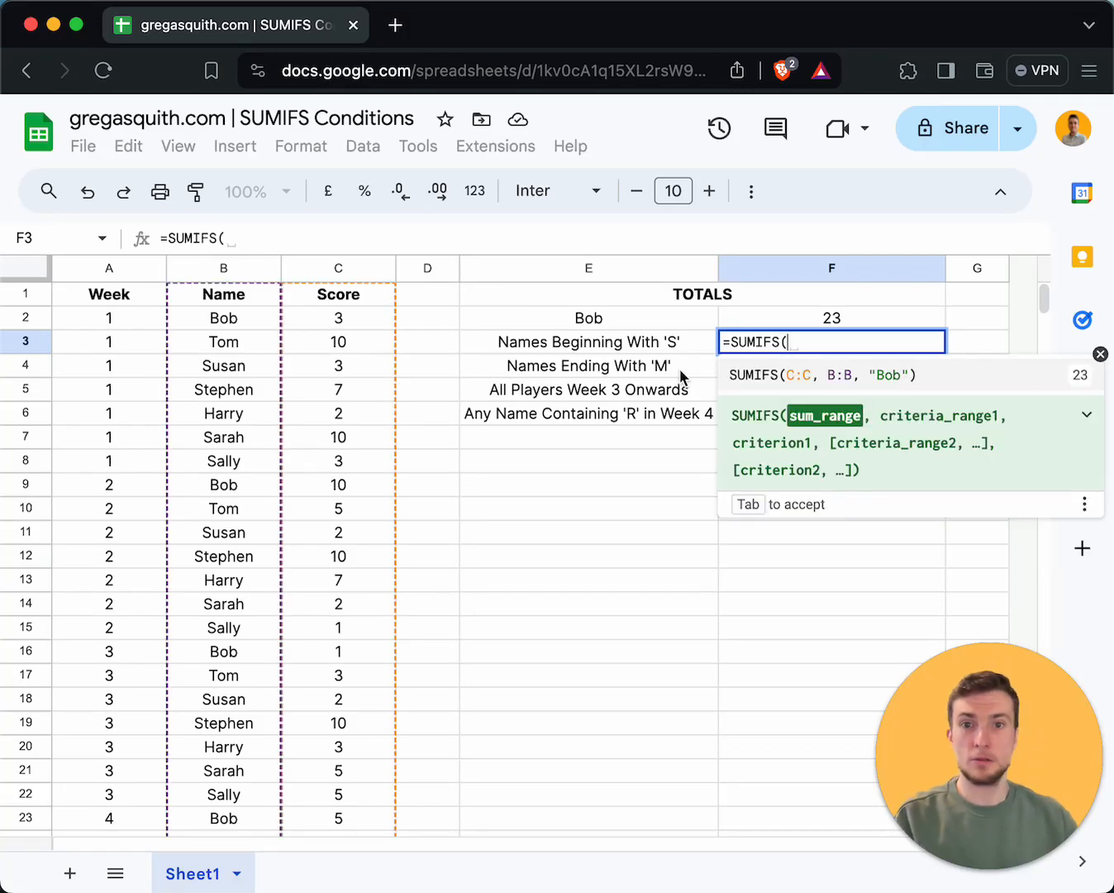
{"action": "left_click", "coordinate": [337, 268]}
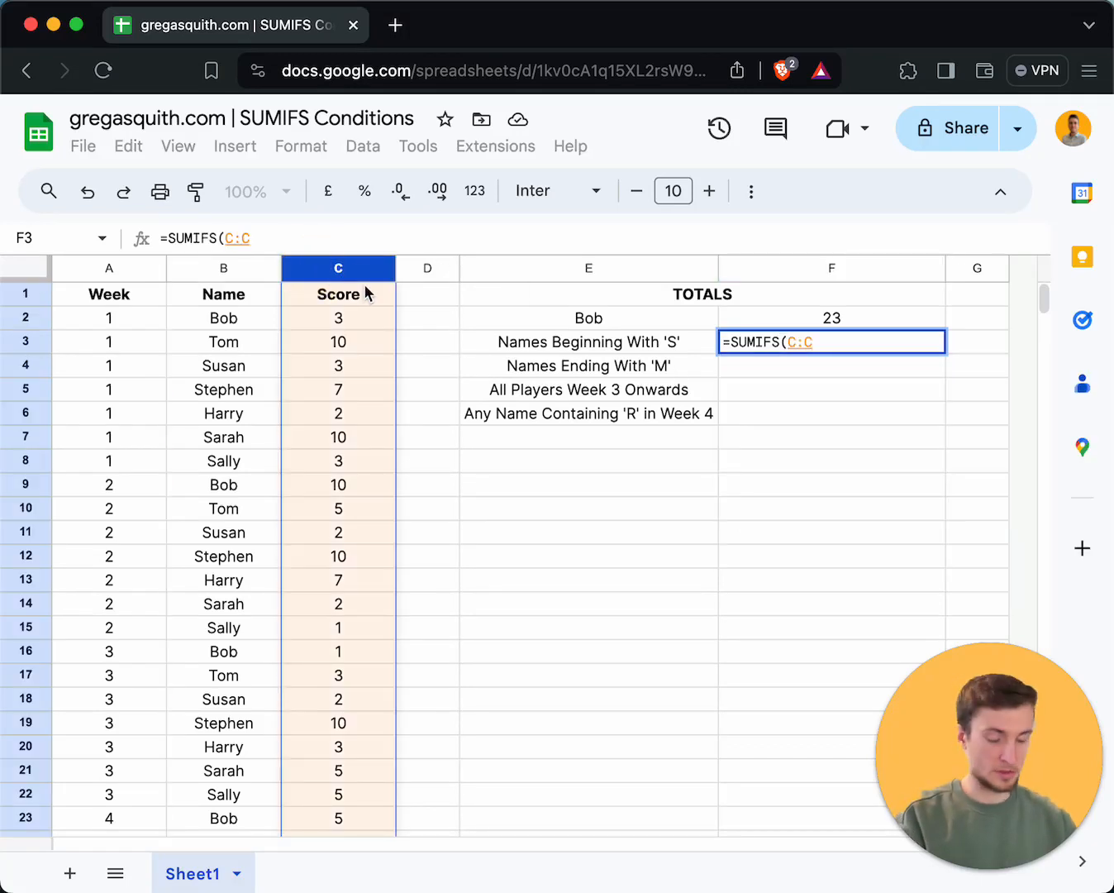
{"action": "type", "text": ","}
{"action": "left_click", "coordinate": [244, 269]}
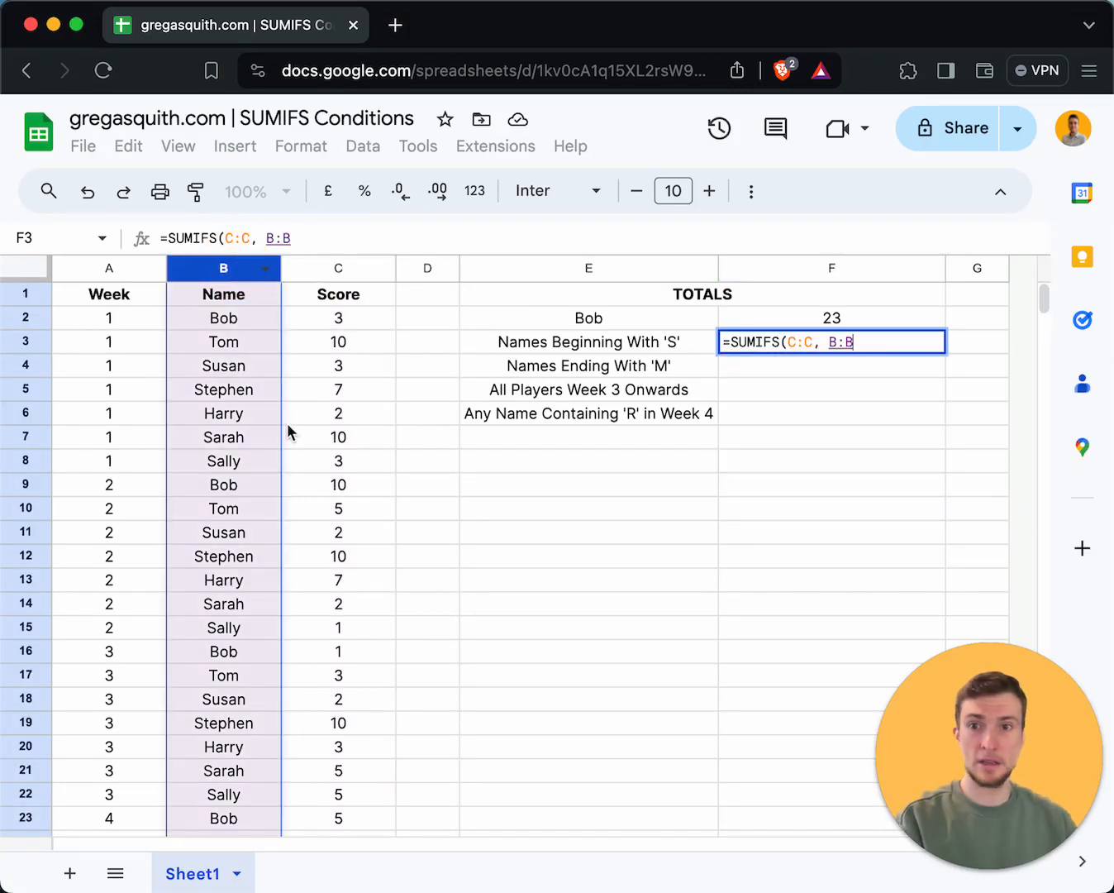
{"action": "type", "text": ", \""}
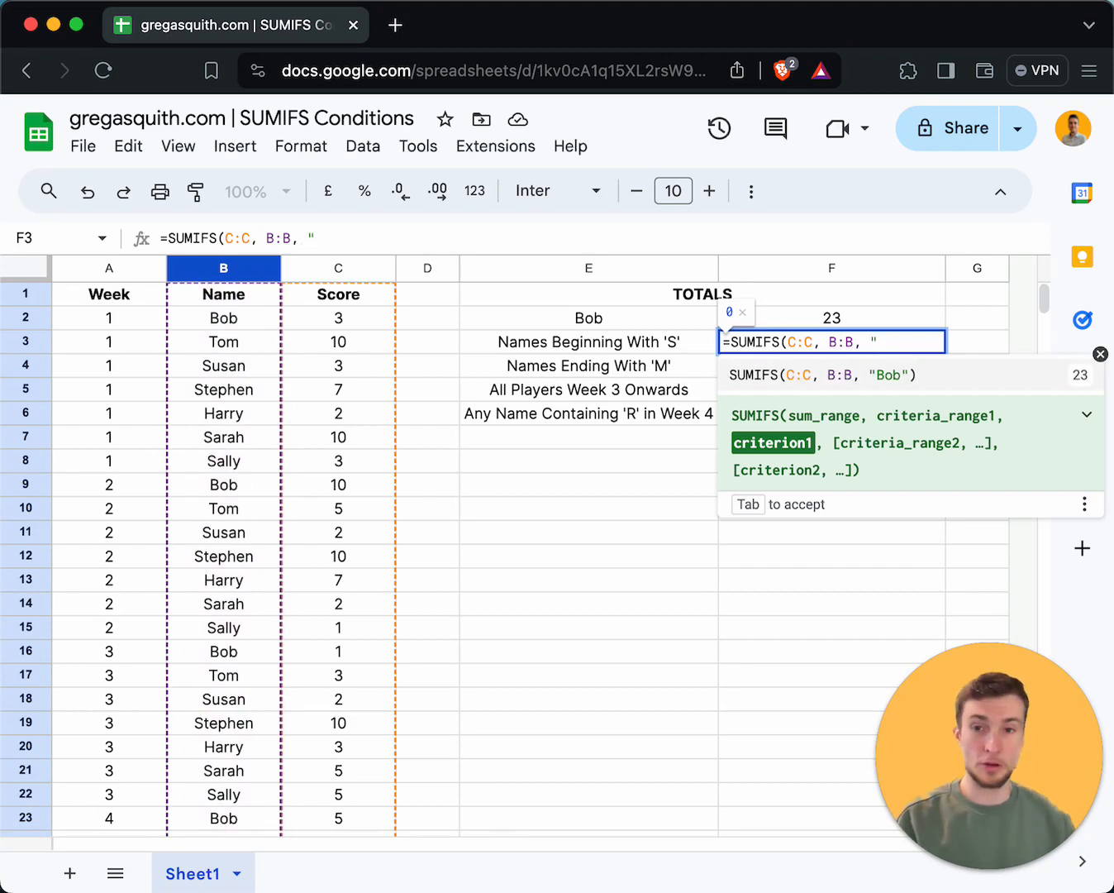
{"action": "type", "text": "S*"}
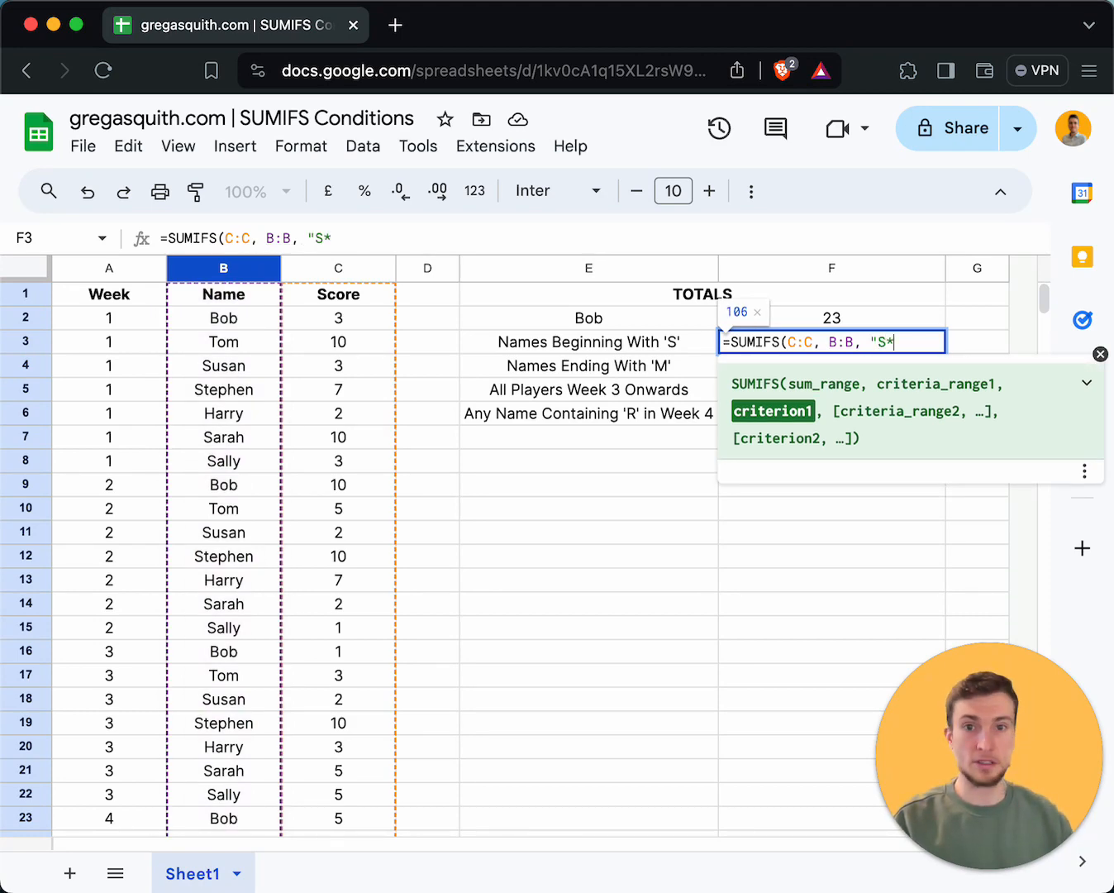
{"action": "type", "text": "\")"}
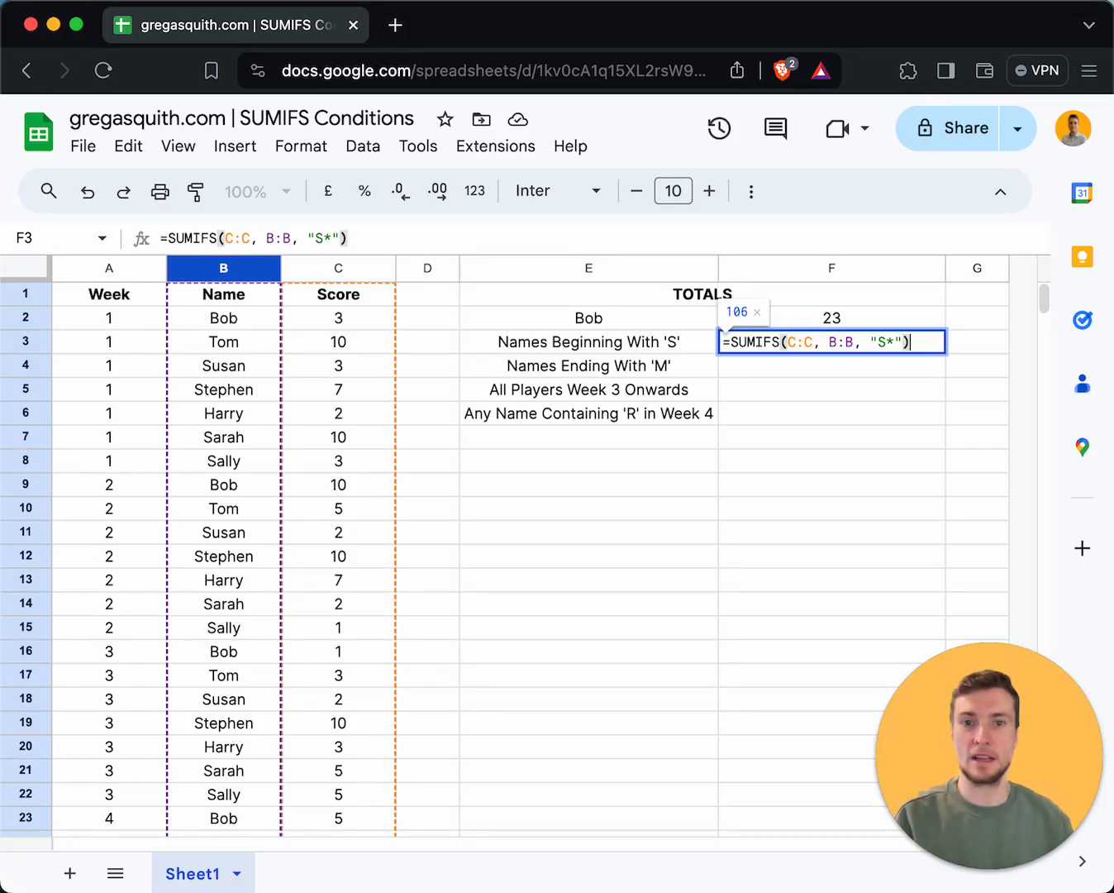
{"action": "key", "text": "Return"}
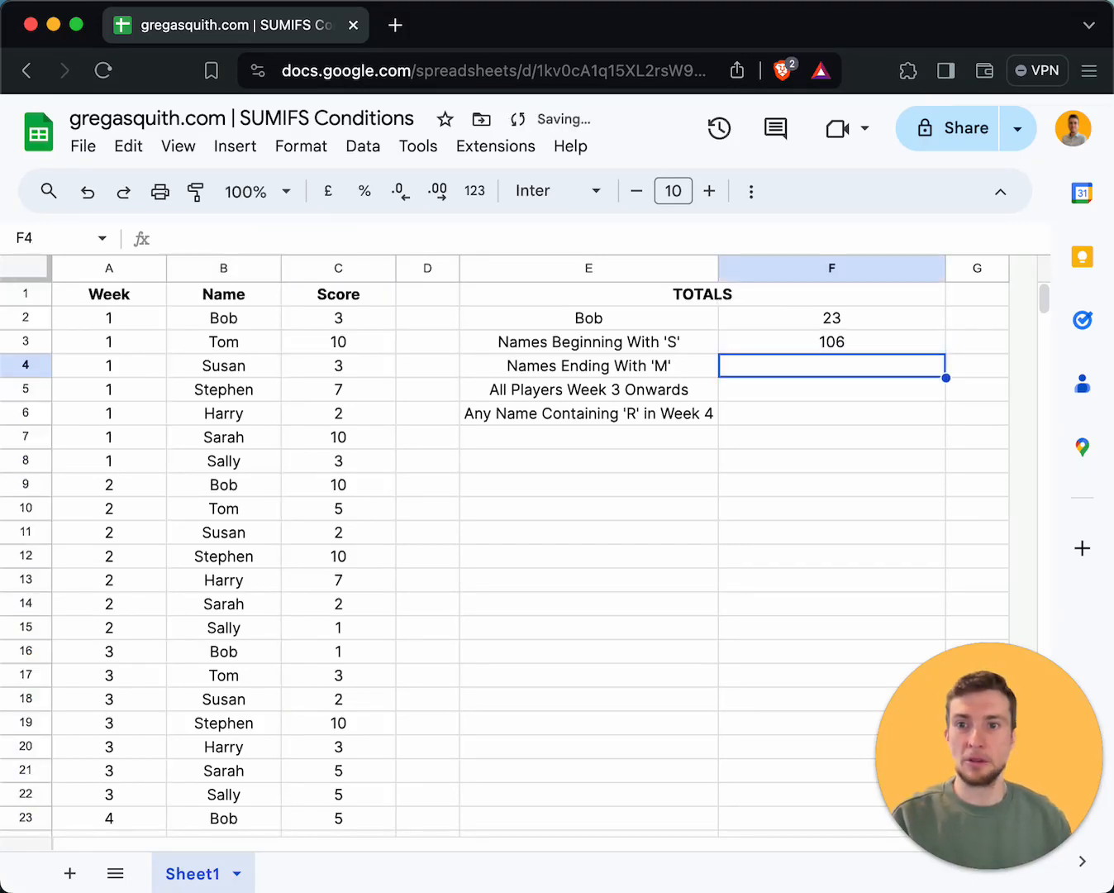
Check the week 1 names beginning with S in cells B4, B5, B7 and B8.
{"action": "left_click", "coordinate": [239, 368]}
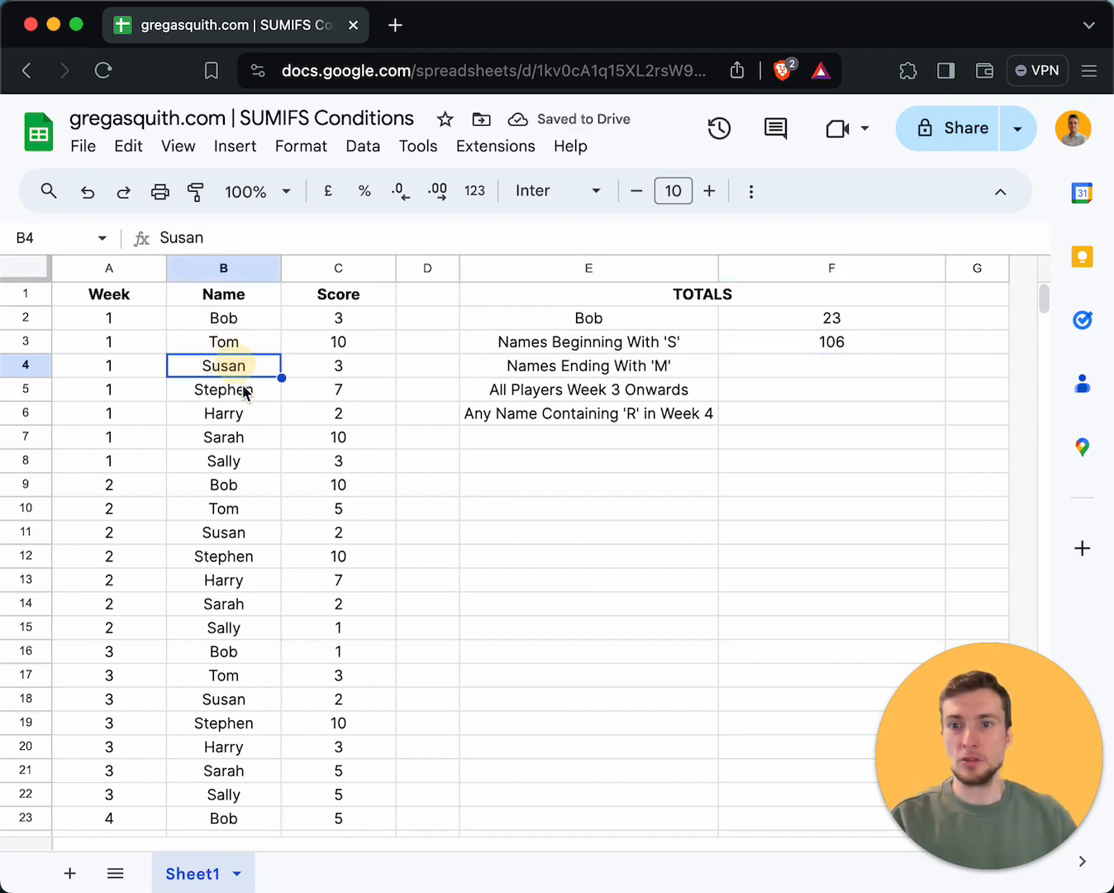
{"action": "left_click", "coordinate": [244, 389]}
{"action": "left_click", "coordinate": [245, 434]}
{"action": "left_click", "coordinate": [246, 459]}
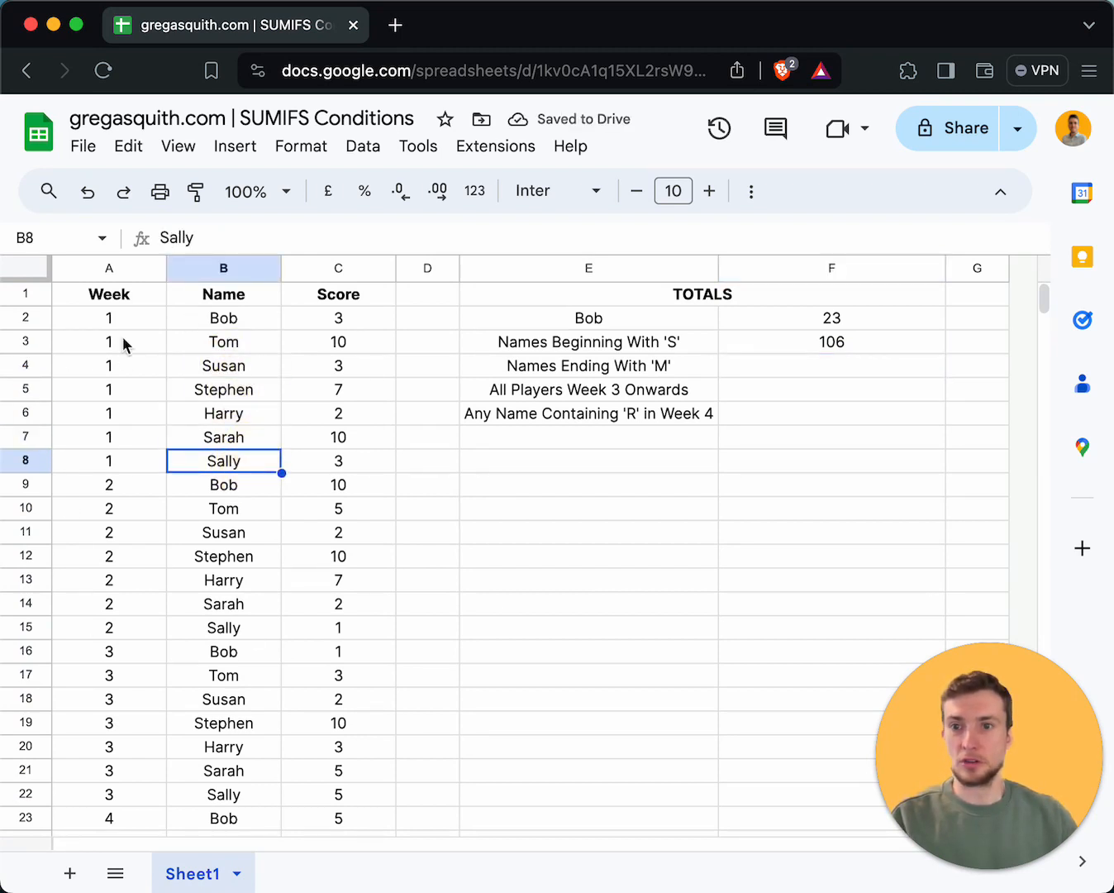
Change the criterion in the F3 formula to lowercase "s*" and reselect F3 to check its total.
{"action": "left_click", "coordinate": [883, 341]}
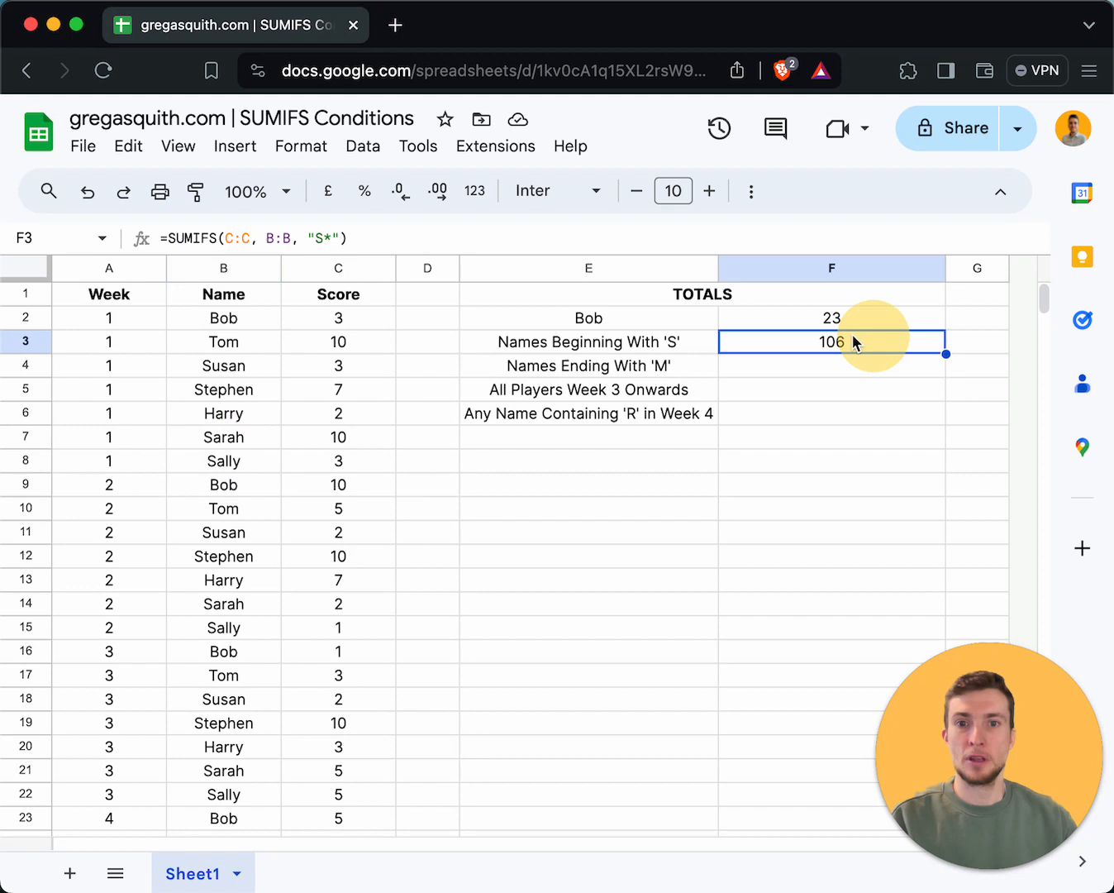
{"action": "left_click", "coordinate": [322, 236]}
{"action": "key", "text": "BackSpace"}
{"action": "type", "text": "s"}
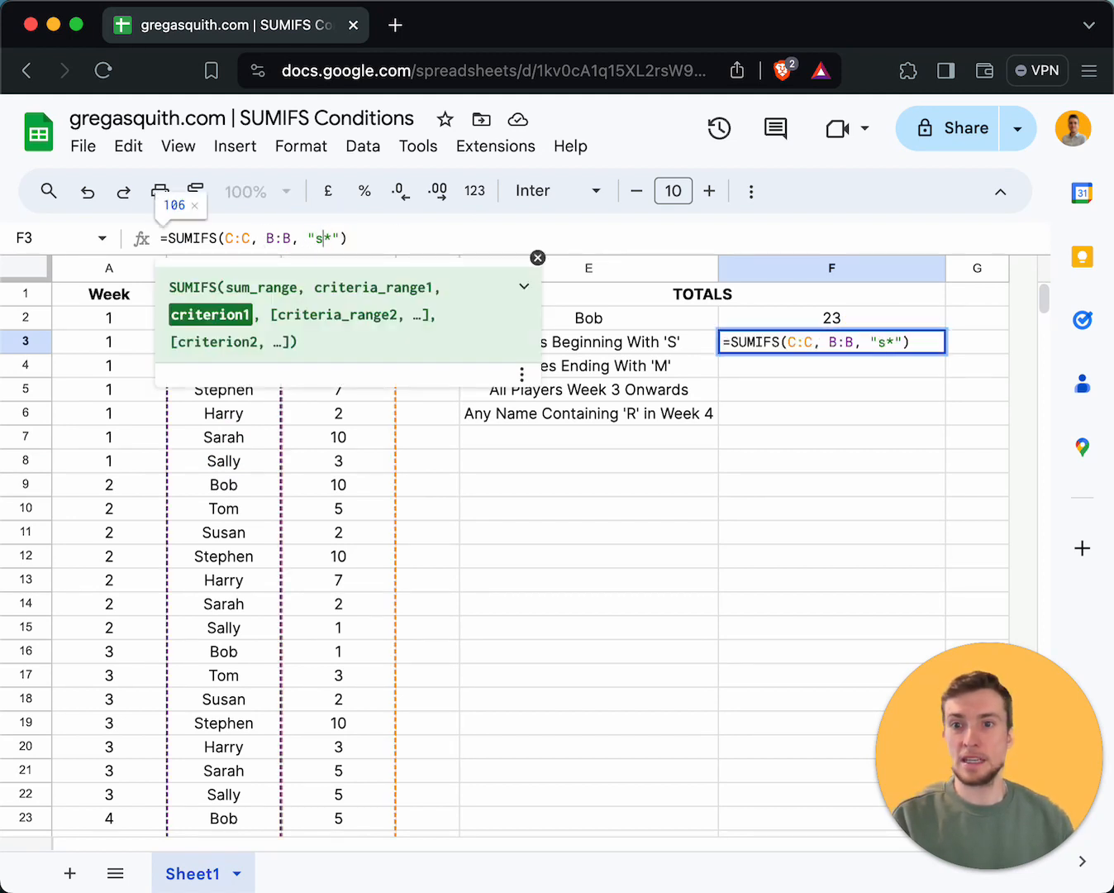
{"action": "key", "text": "Return"}
{"action": "key", "text": "Up"}
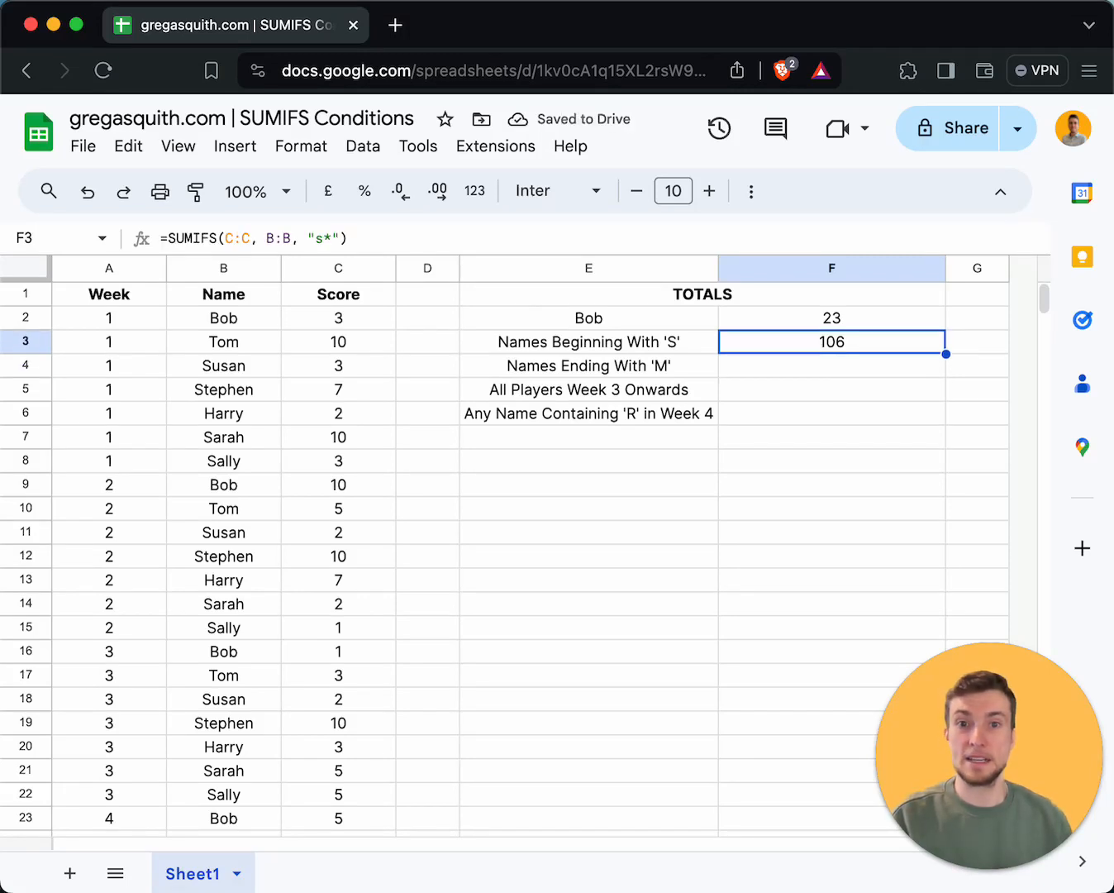
Total the scores of names ending with M by entering =SUMIFS(C:C, B:B, "*M") in cell F4.
{"action": "key", "text": "Down"}
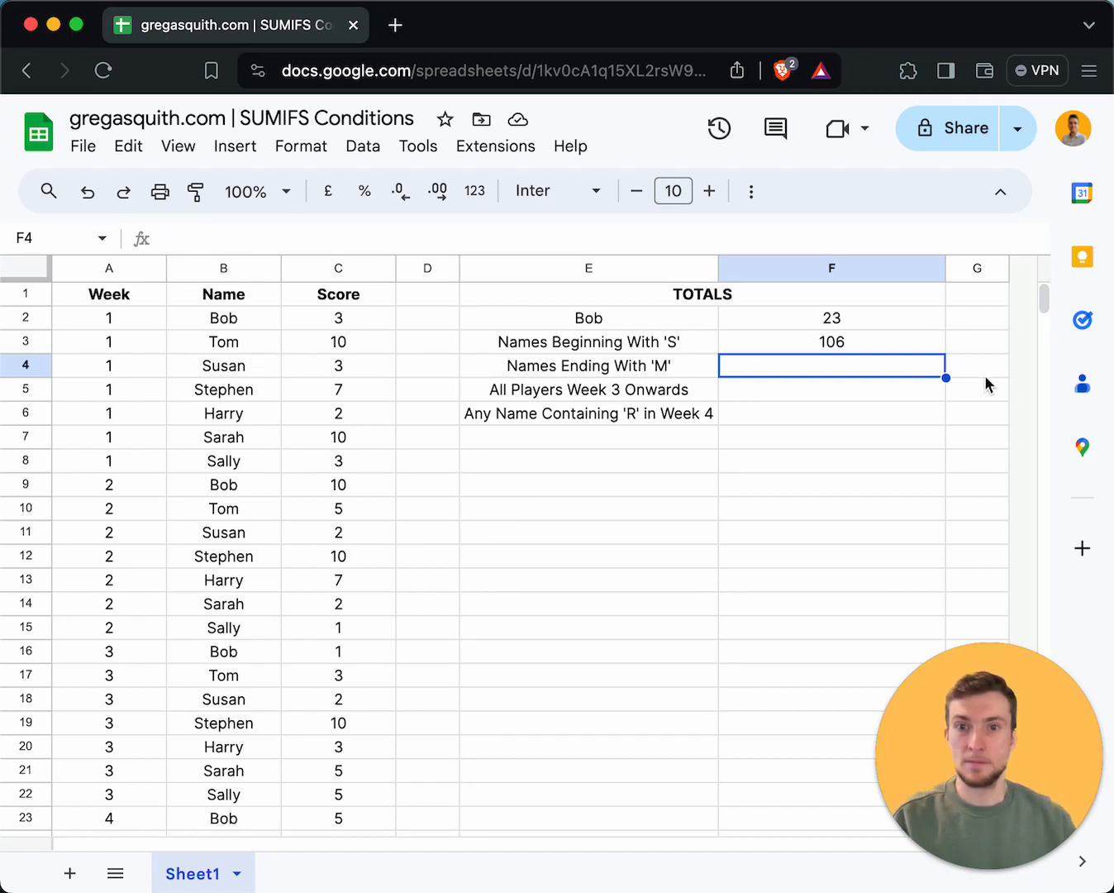
{"action": "type", "text": "=SUMIFS("}
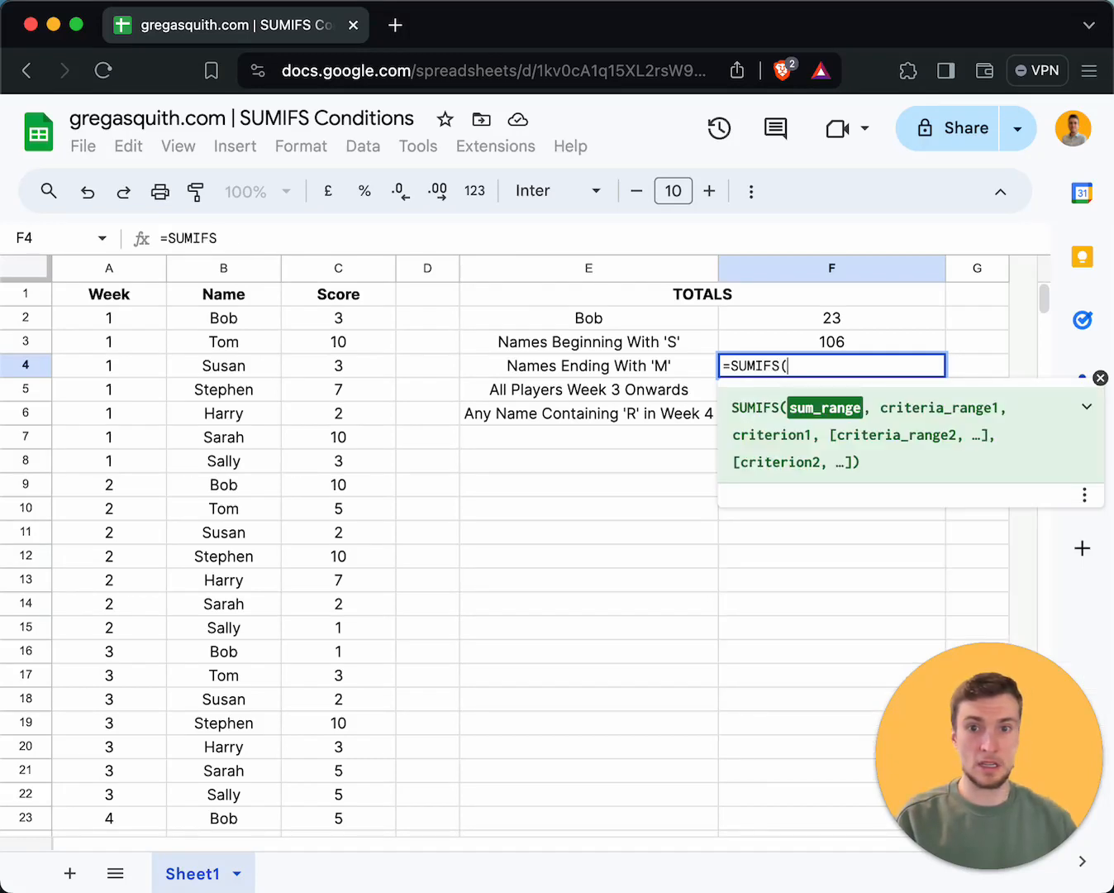
{"action": "left_click", "coordinate": [338, 268]}
{"action": "type", "text": ","}
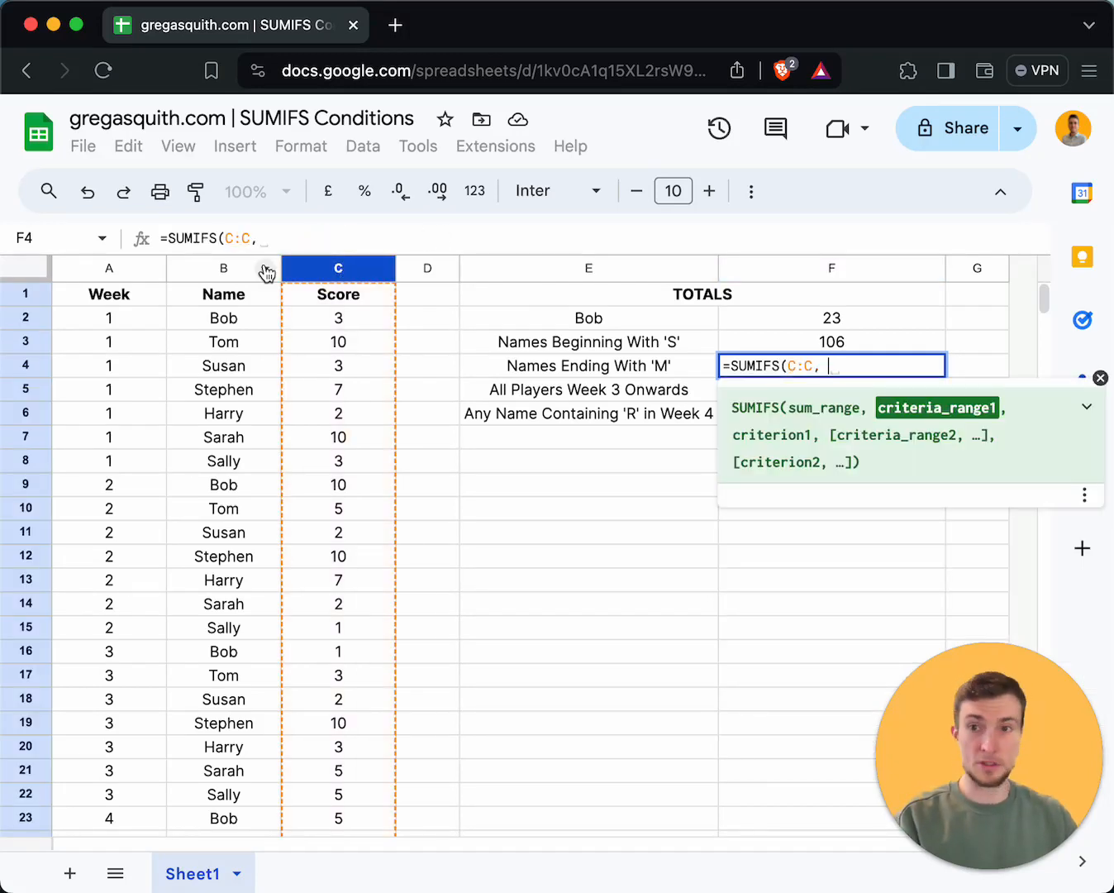
{"action": "left_click", "coordinate": [239, 268]}
{"action": "type", "text": ", \""}
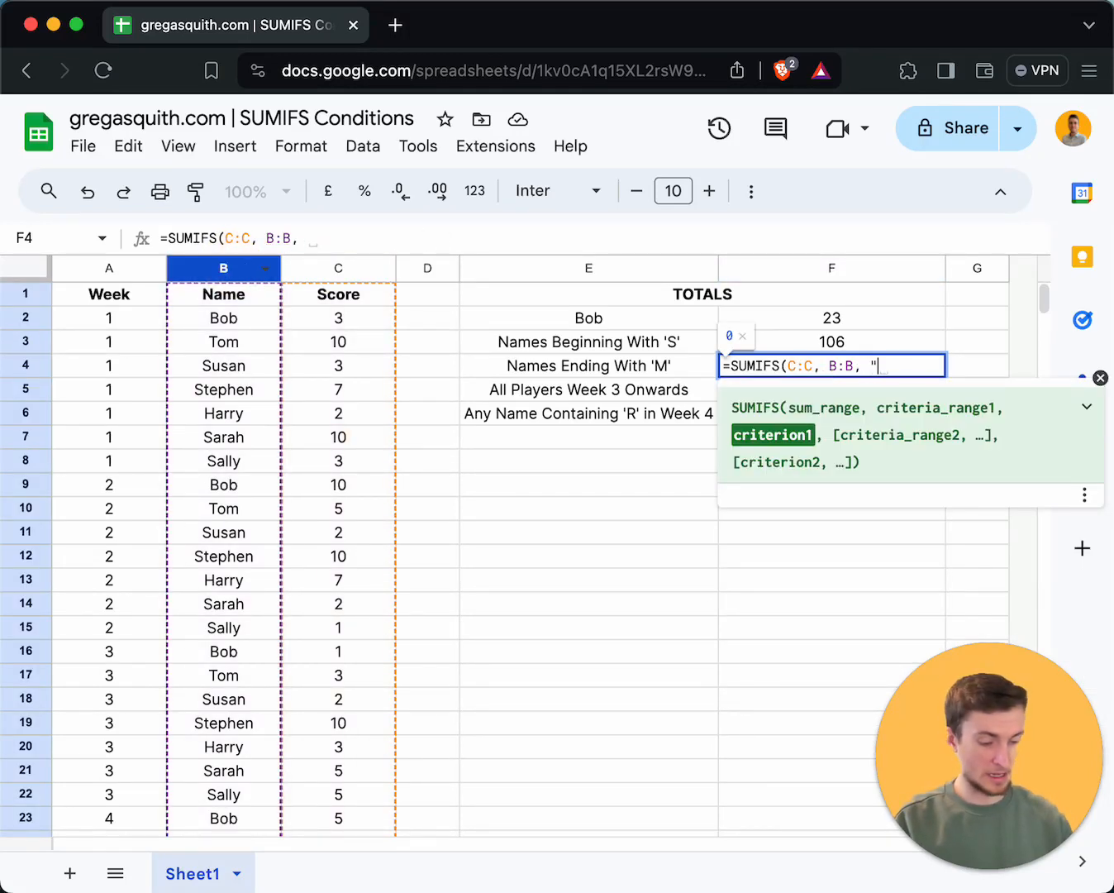
{"action": "type", "text": "*M"}
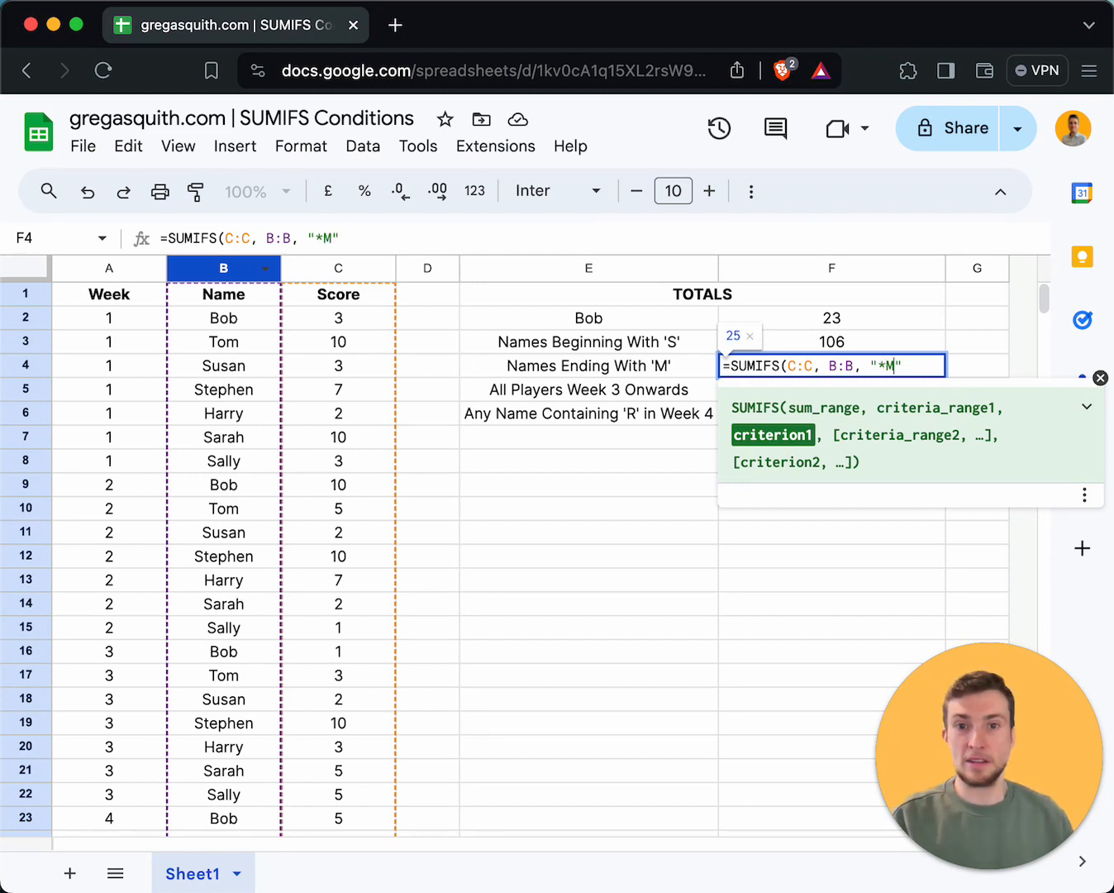
{"action": "key", "text": "Left"}
{"action": "key", "text": "Left"}
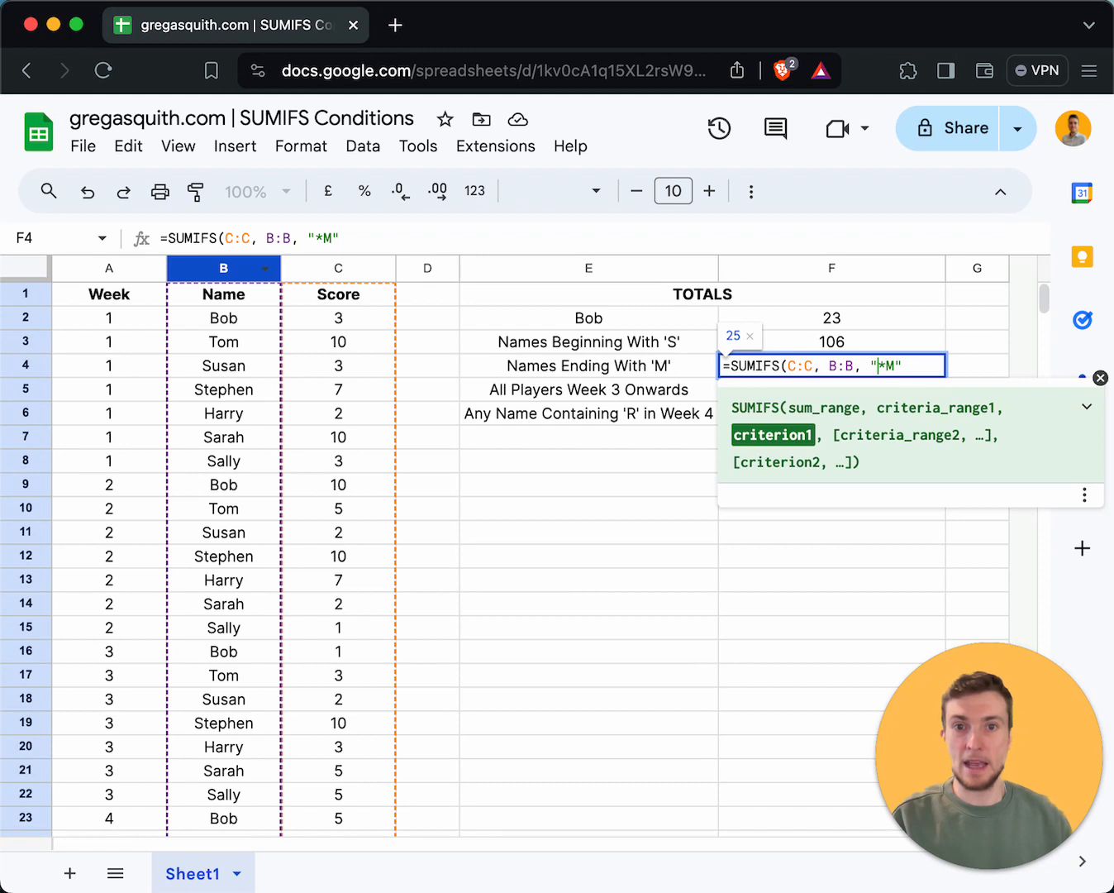
{"action": "key", "text": "shift+Right"}
{"action": "key", "text": "Right"}
{"action": "key", "text": "Right"}
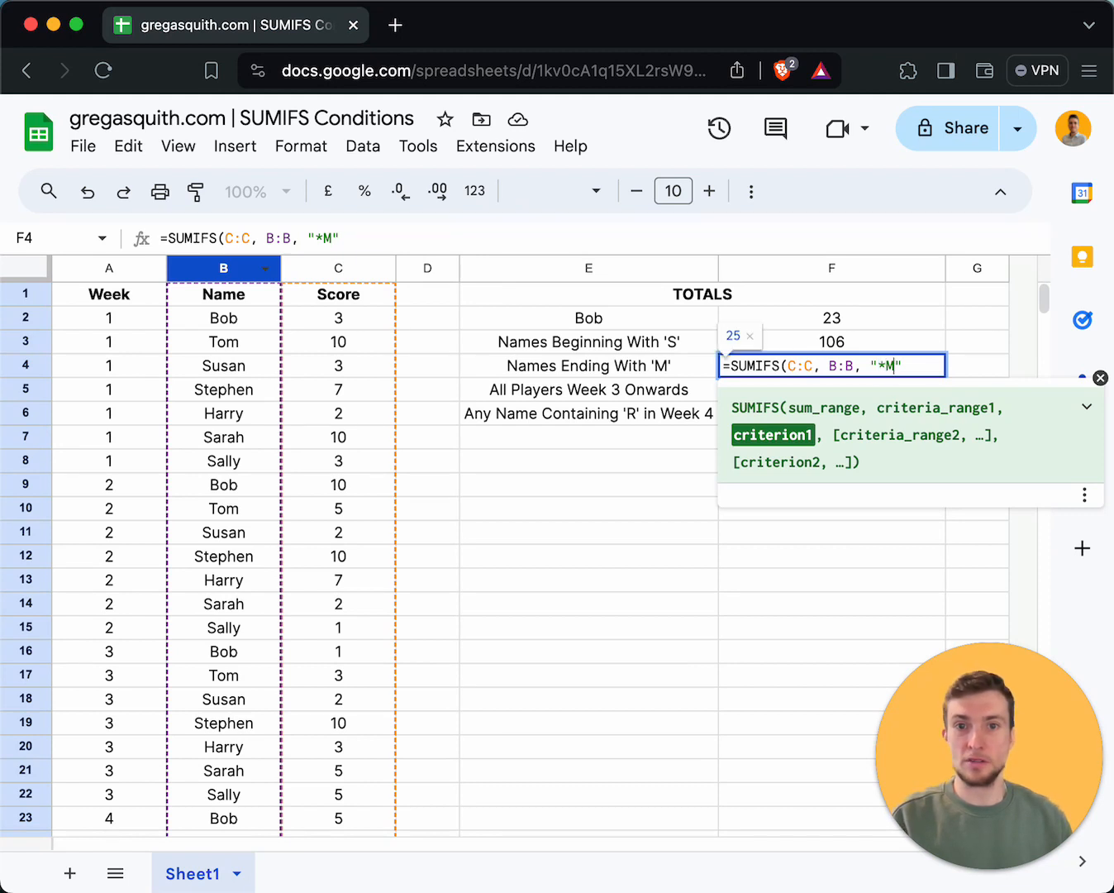
{"action": "type", "text": ")"}
{"action": "key", "text": "Return"}
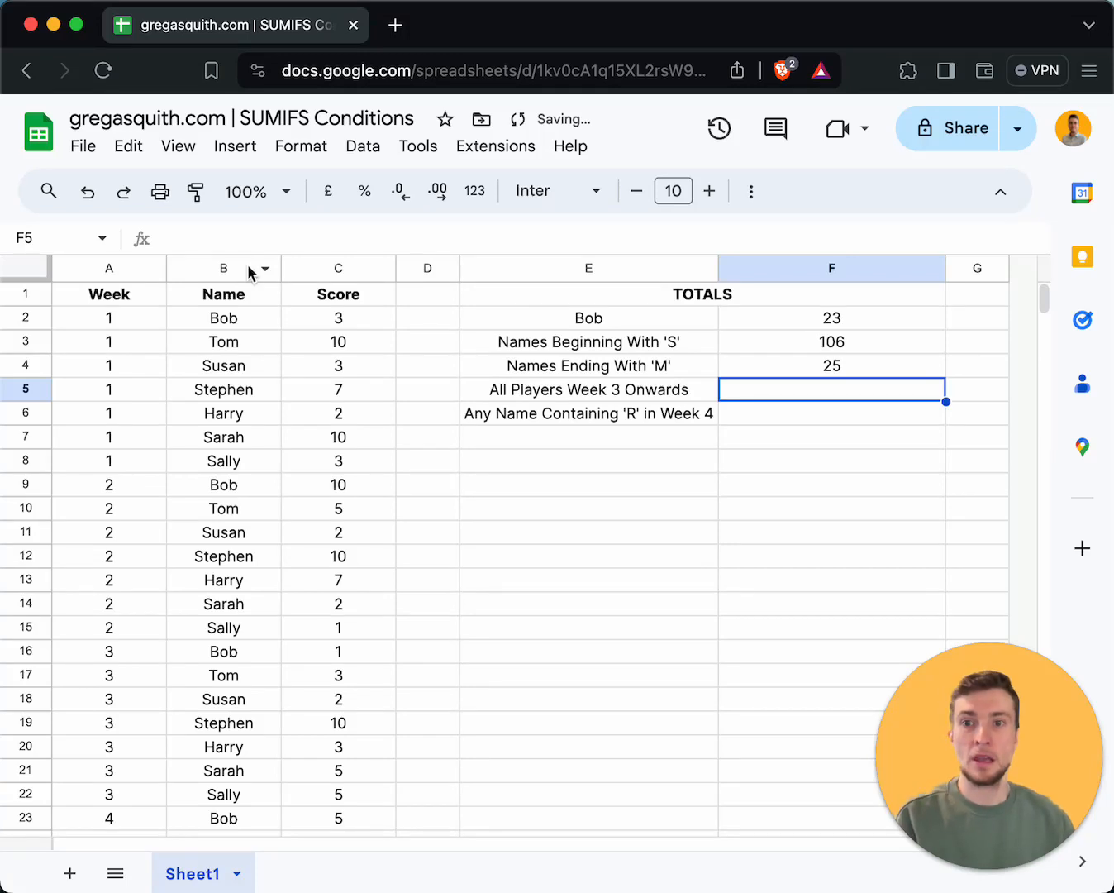
Total the scores of all players from week 3 onwards by entering =SUMIFS(C:C, A:A, ">=3") in cell F5.
{"action": "type", "text": "=SUMIFS("}
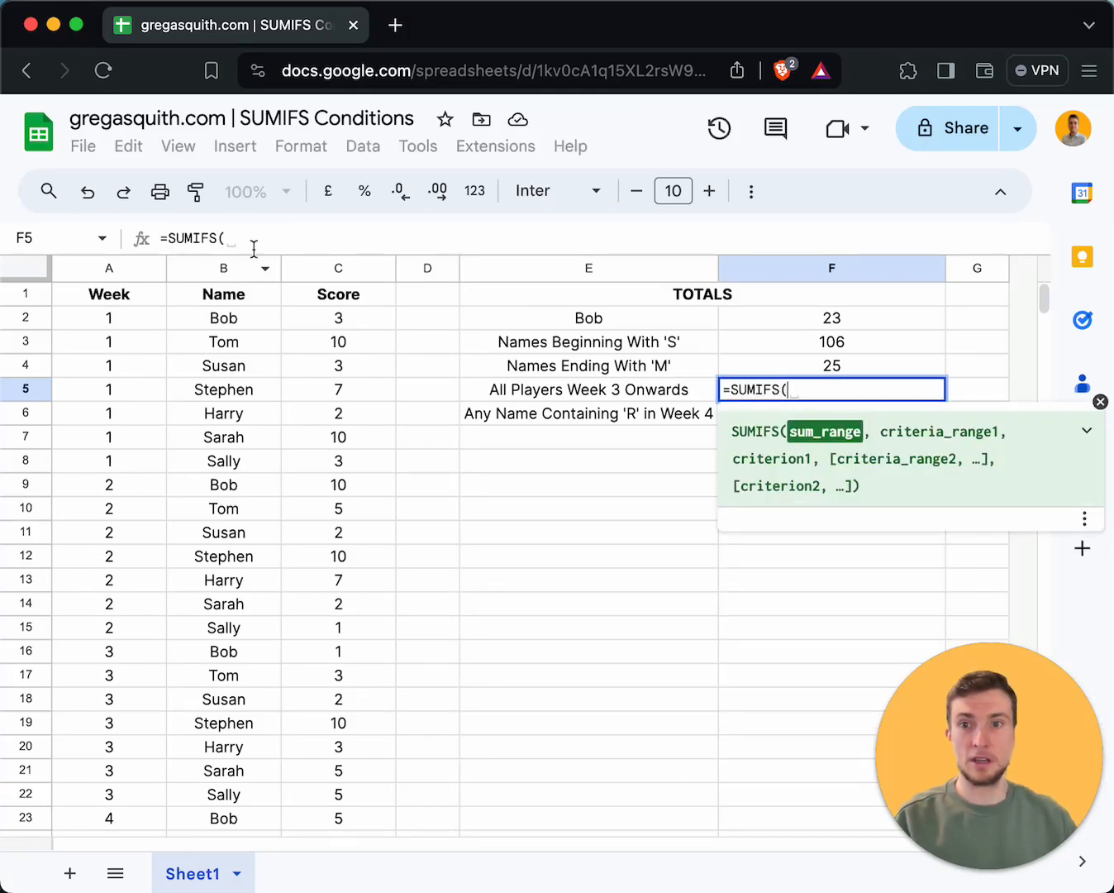
{"action": "left_click", "coordinate": [338, 268]}
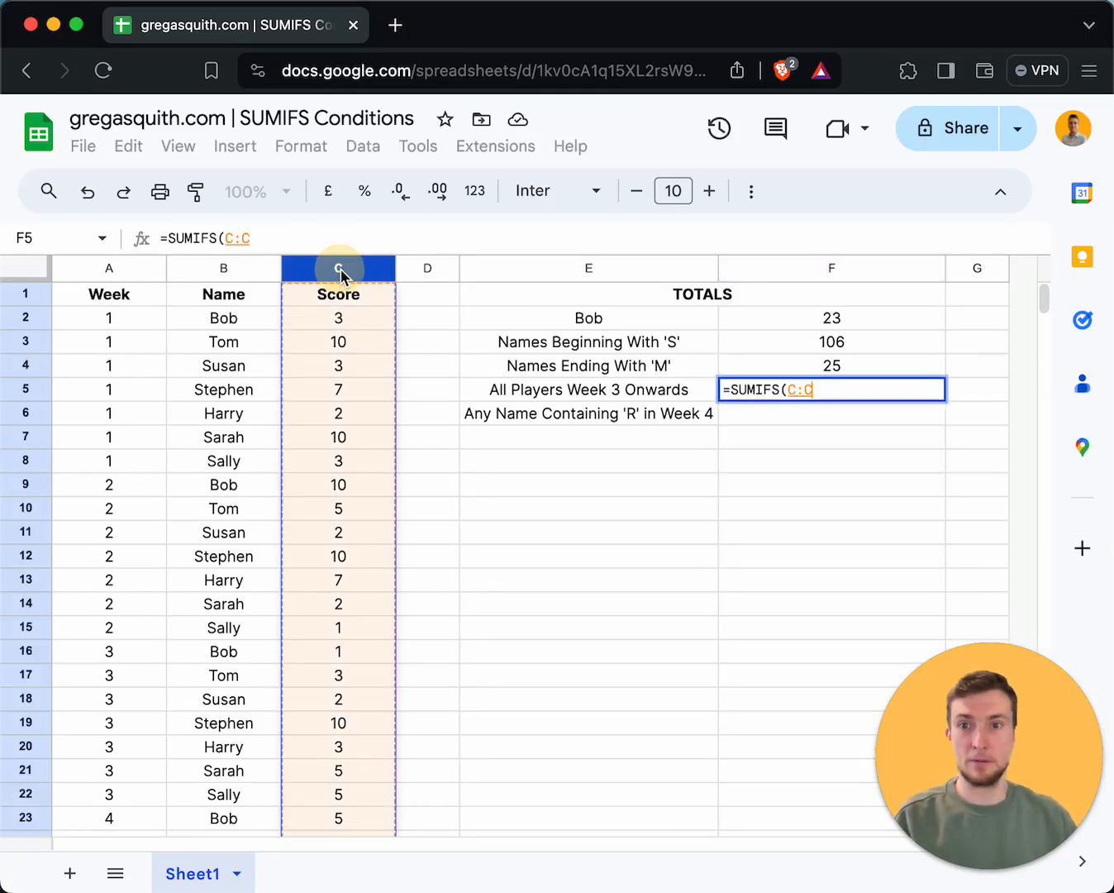
{"action": "type", "text": ","}
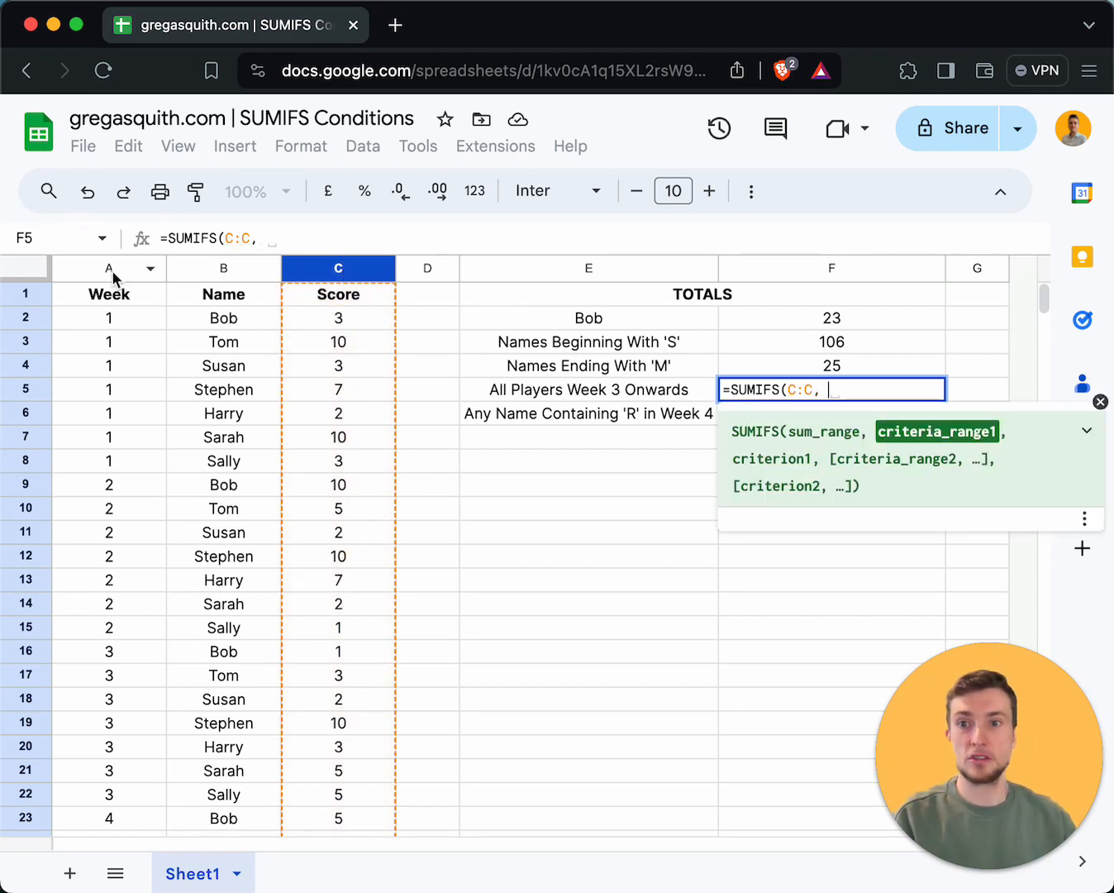
{"action": "left_click", "coordinate": [110, 270]}
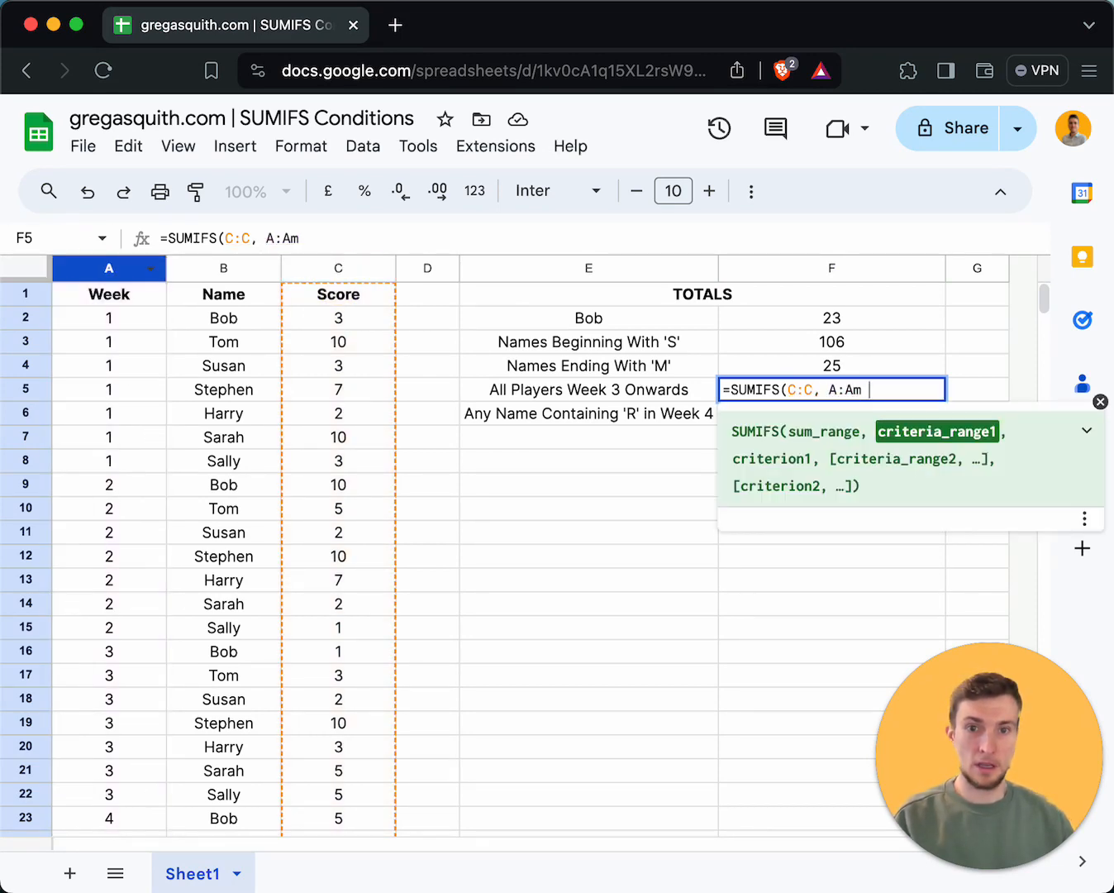
{"action": "type", "text": ", "}
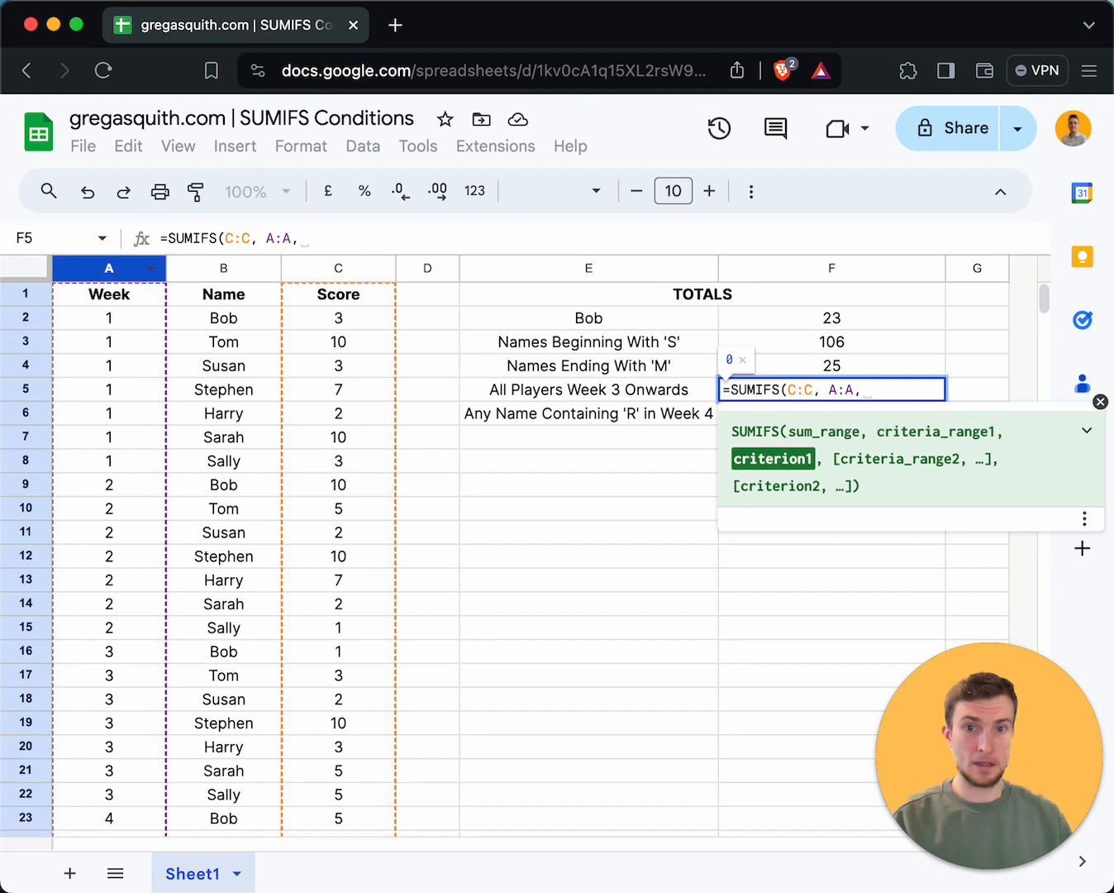
{"action": "type", "text": "\">="}
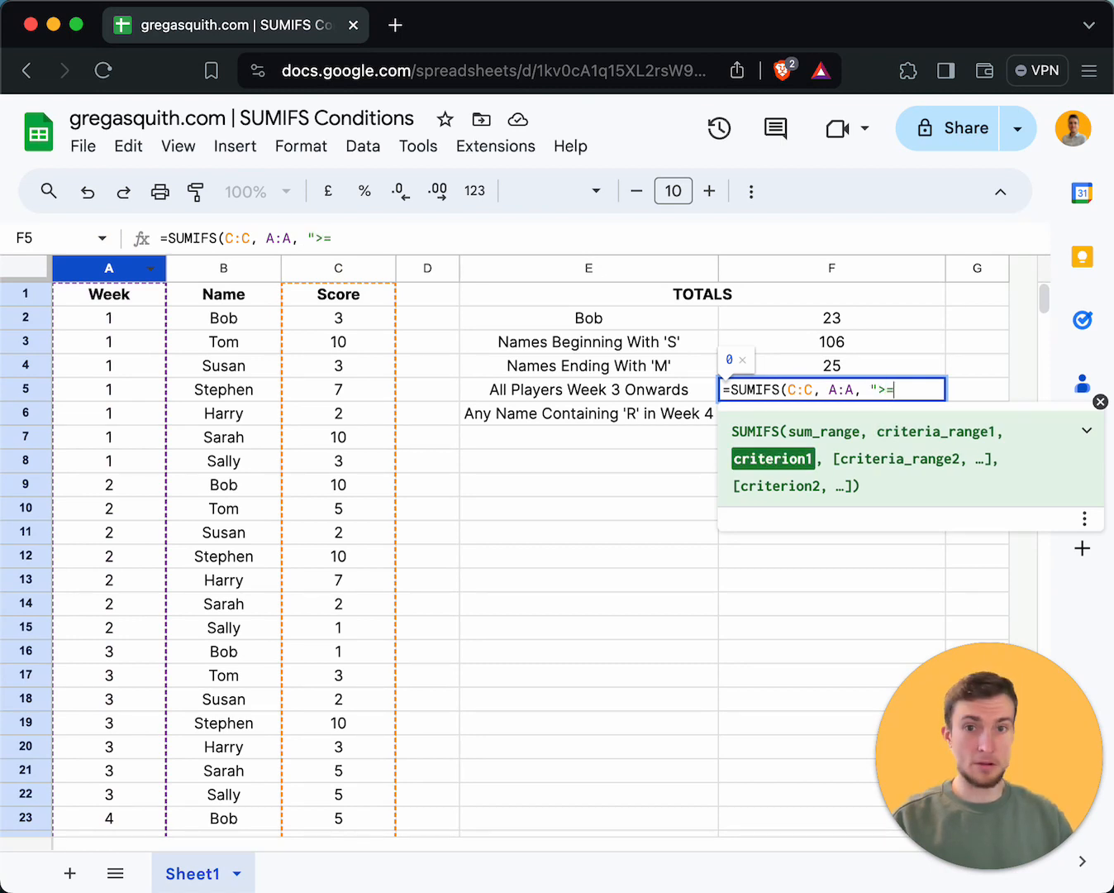
{"action": "type", "text": "3"}
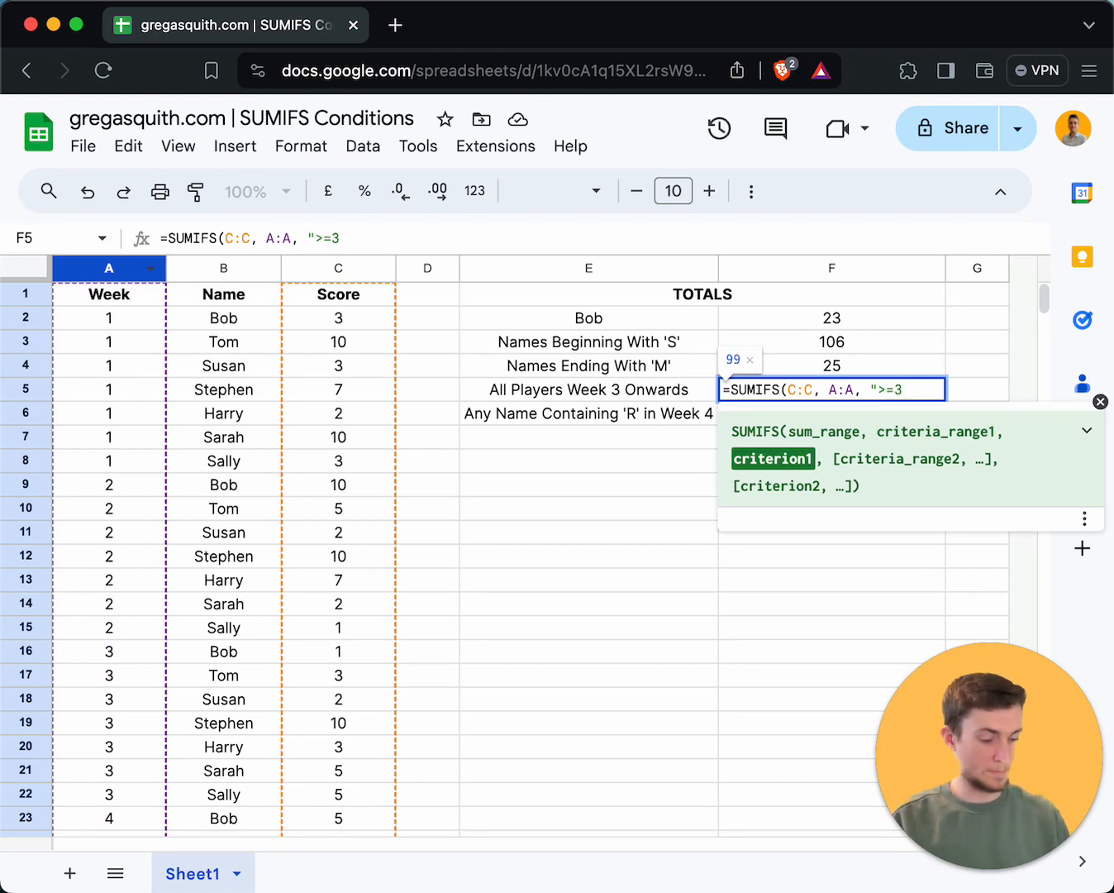
{"action": "key", "text": "Return"}
{"action": "key", "text": "Up"}
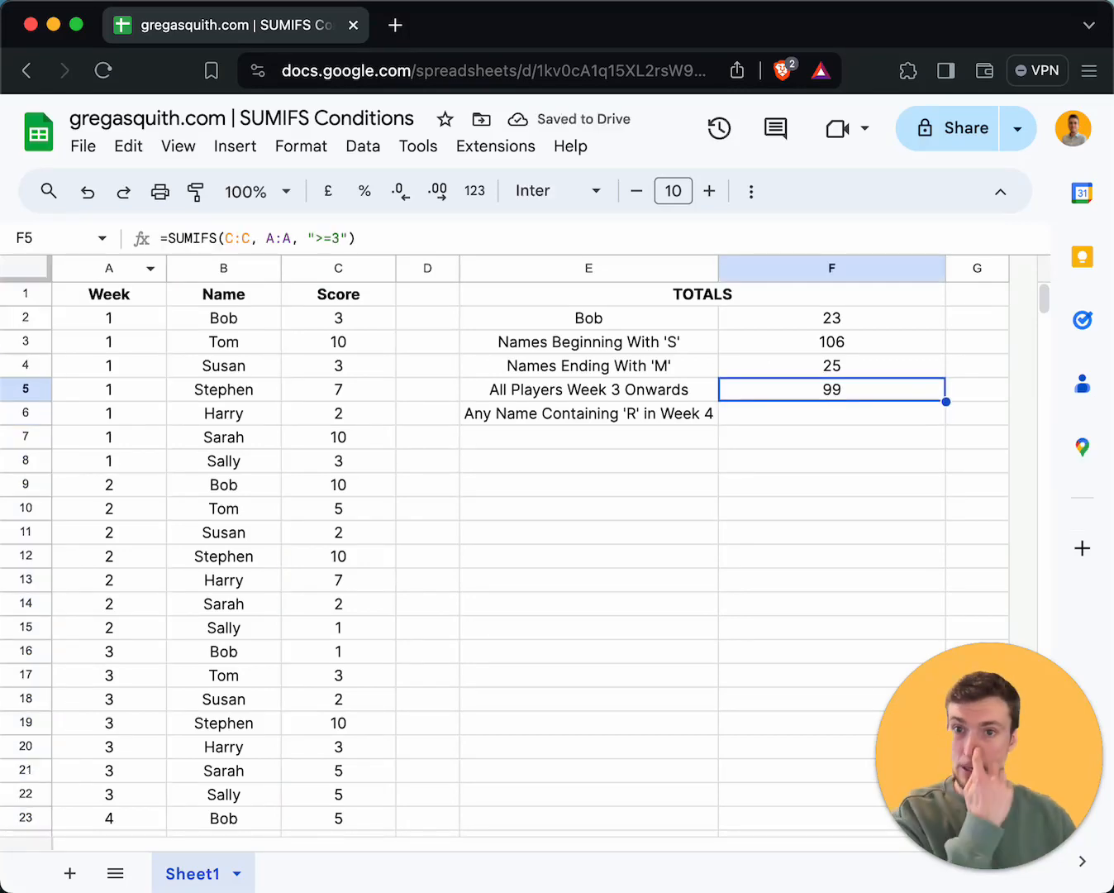
Change the week criterion in the F5 formula to "<3" and reselect F5 to check its total.
{"action": "left_click", "coordinate": [314, 237]}
{"action": "key", "text": "Right"}
{"action": "key", "text": "Right"}
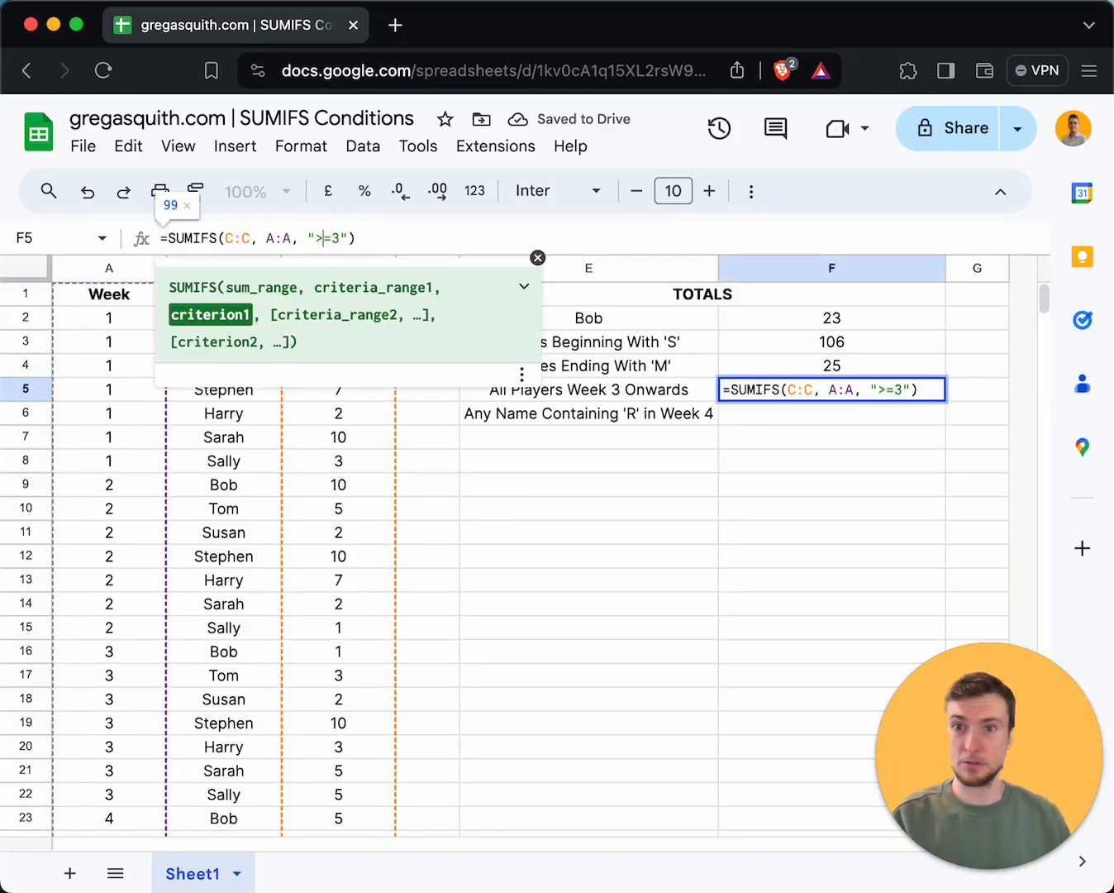
{"action": "key", "text": "BackSpace"}
{"action": "key", "text": "BackSpace"}
{"action": "type", "text": "<"}
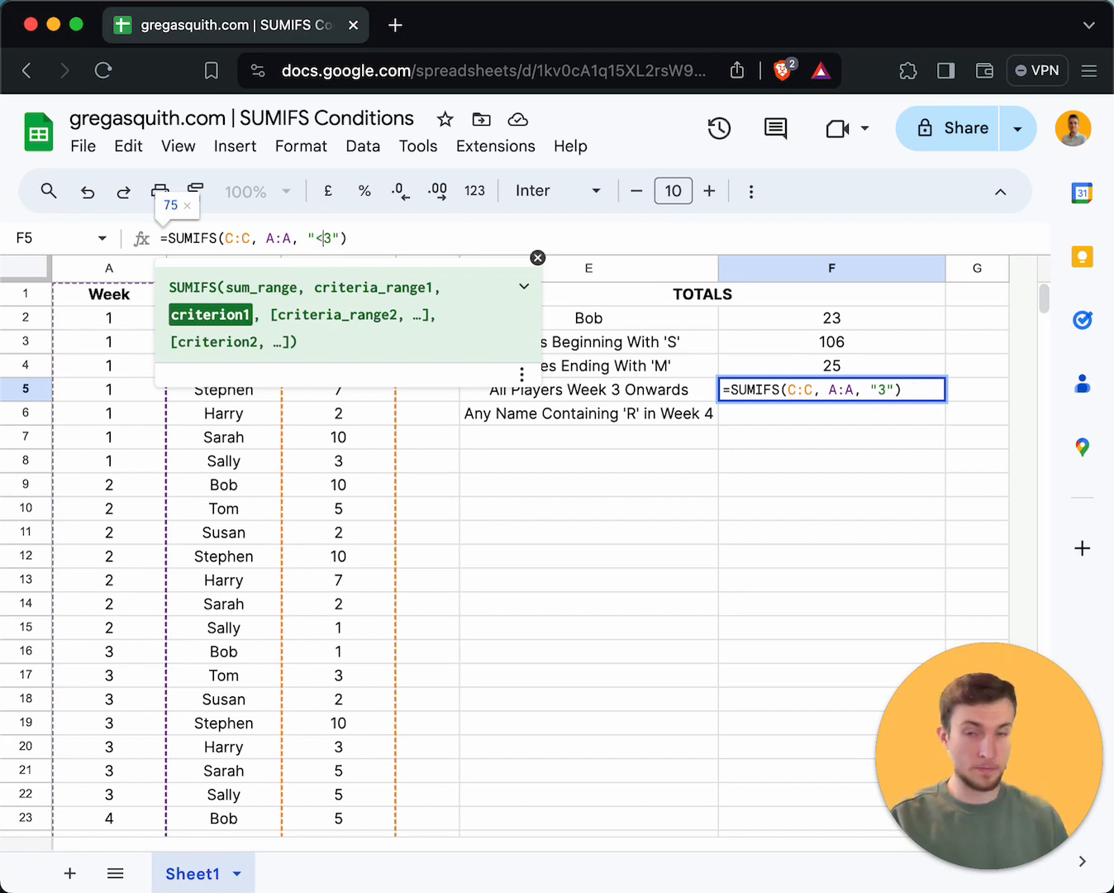
{"action": "key", "text": "Return"}
{"action": "key", "text": "Up"}
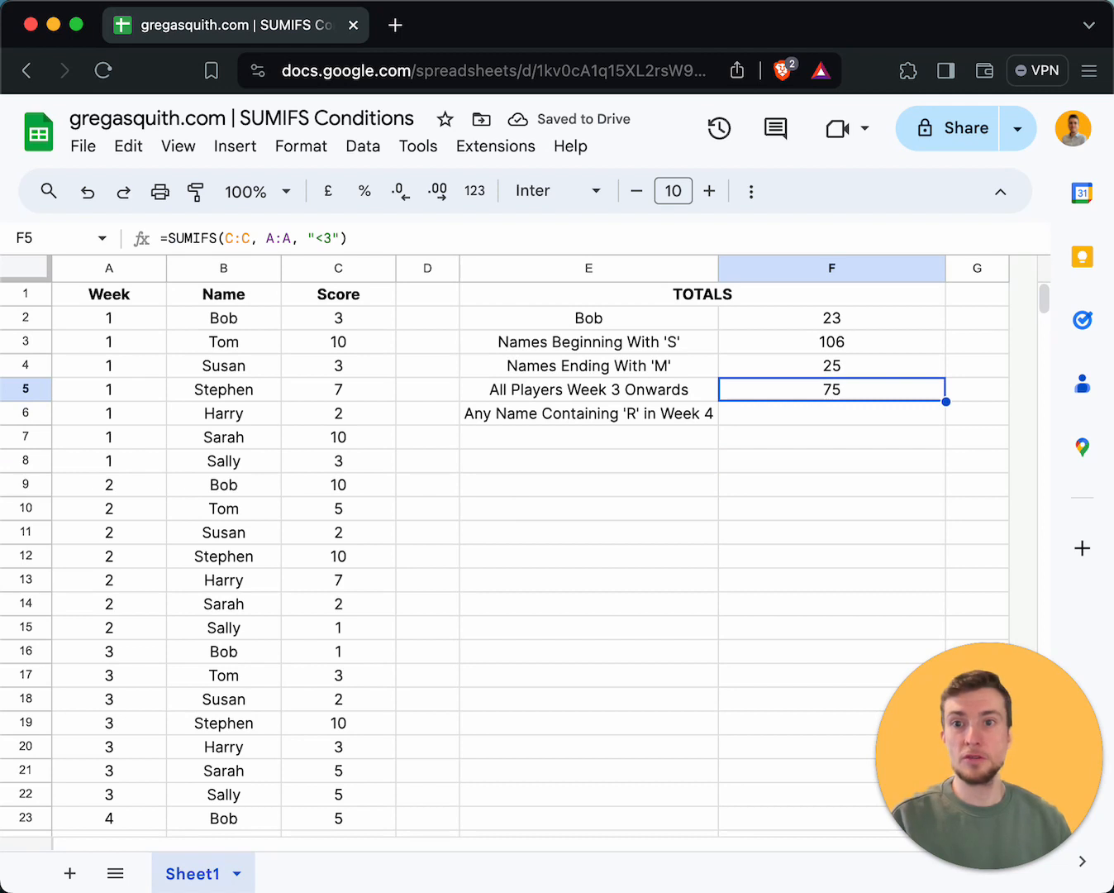
Enter 3 in cell D5 as a week number the formula can reference.
{"action": "left_click", "coordinate": [438, 391]}
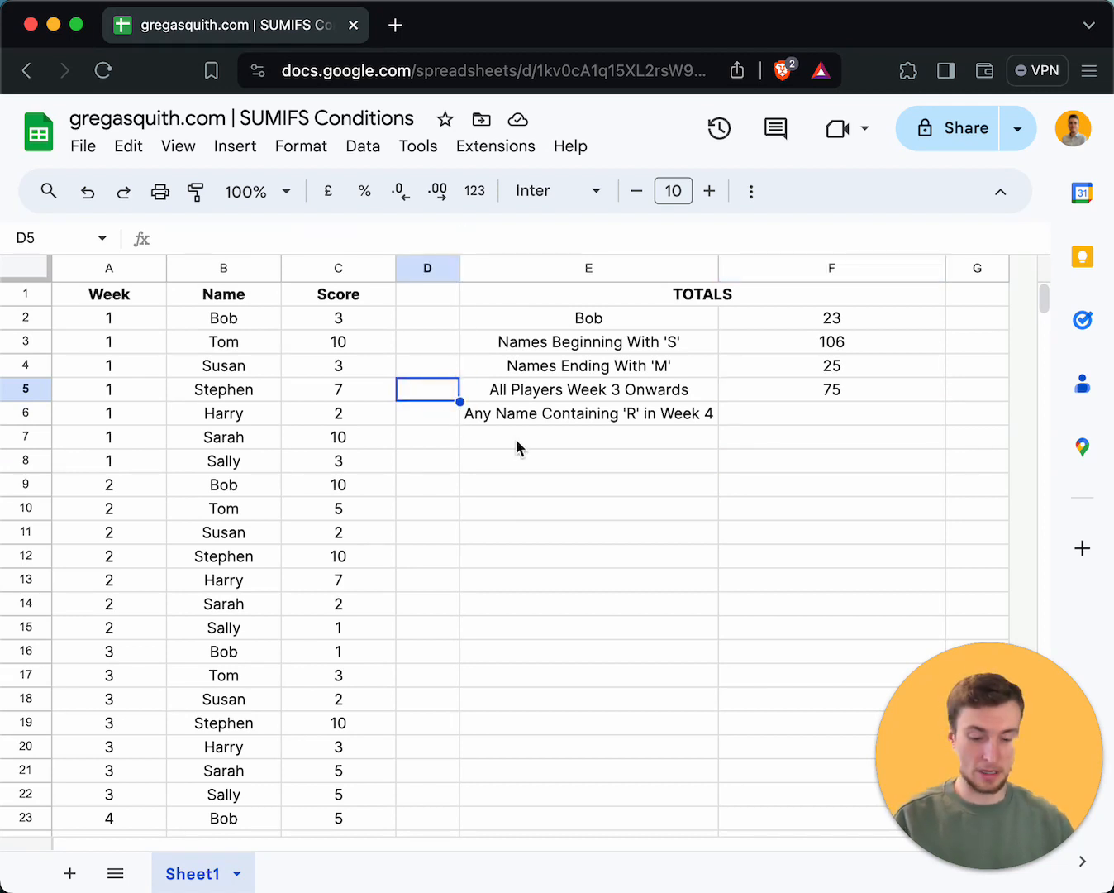
{"action": "type", "text": "3"}
{"action": "key", "text": "Return"}
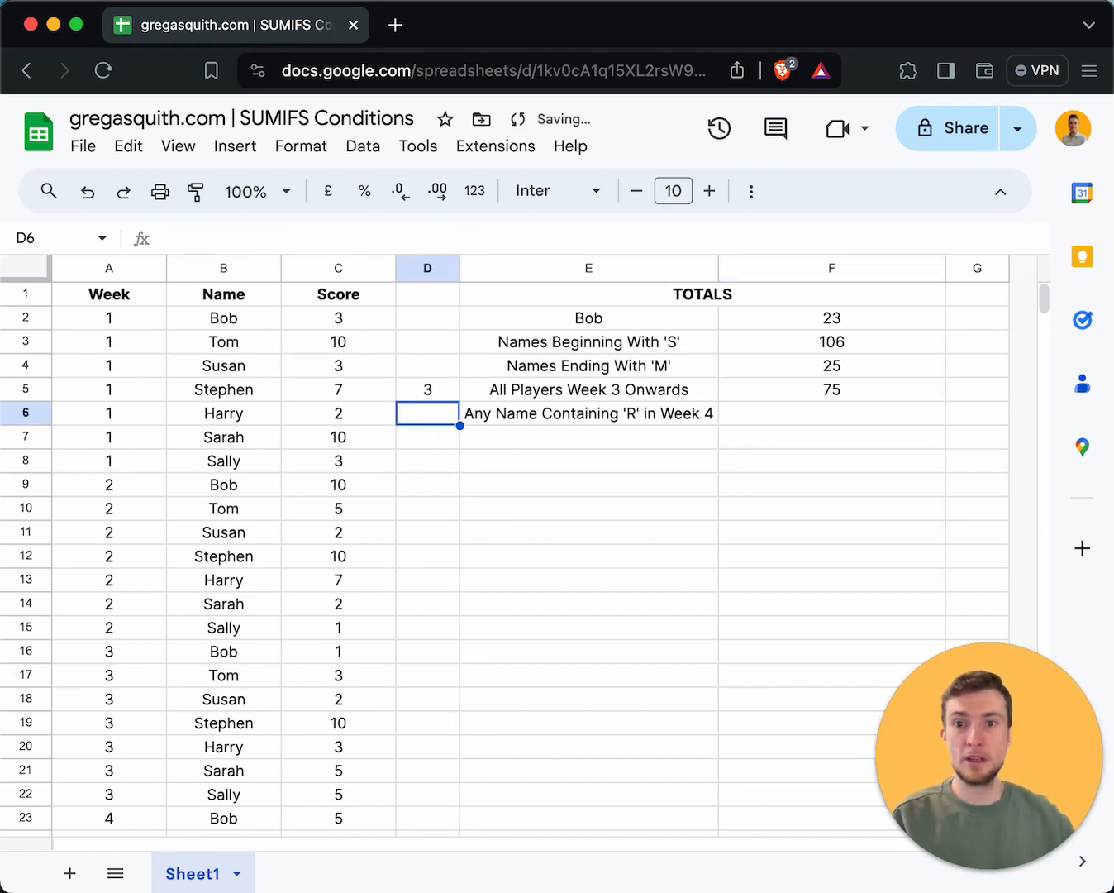
Replace the fixed number in the F5 criterion with a reference to cell D5, making the criterion "<"&D5.
{"action": "left_click", "coordinate": [818, 396]}
{"action": "left_click", "coordinate": [334, 237]}
{"action": "key", "text": "BackSpace"}
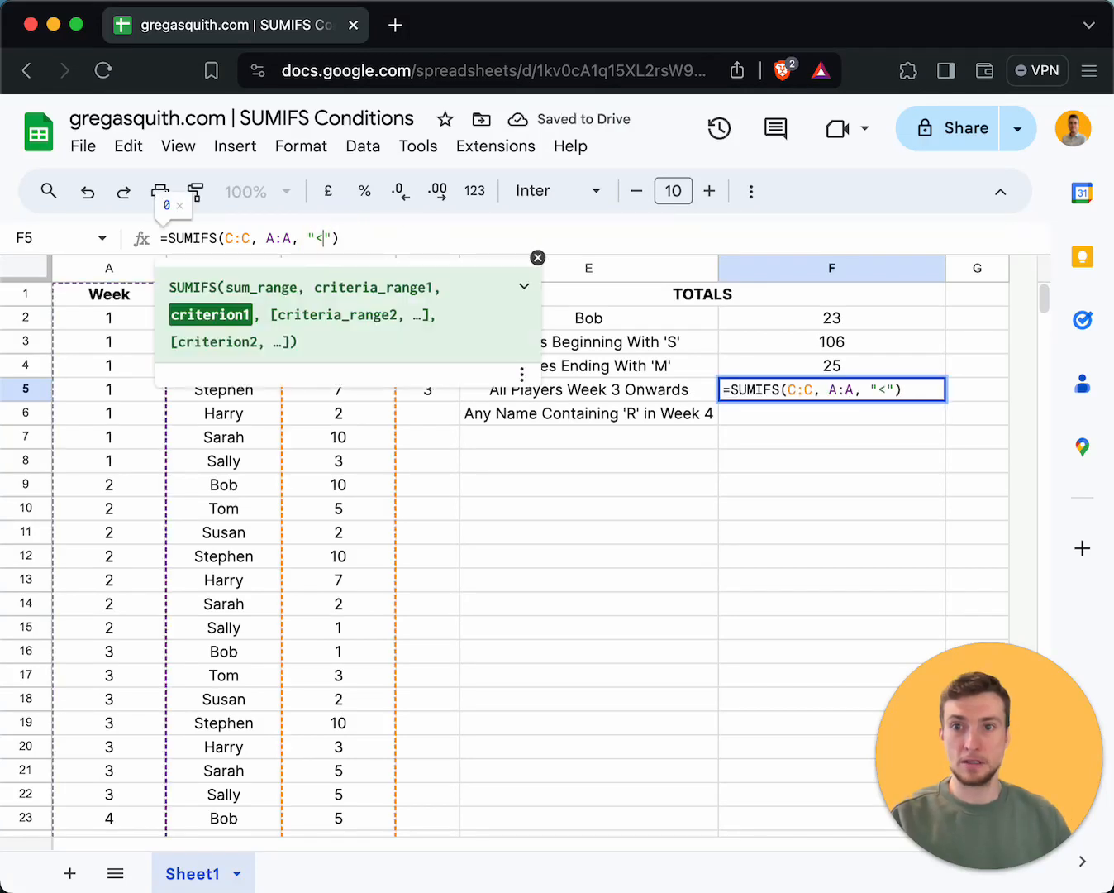
{"action": "type", "text": "&"}
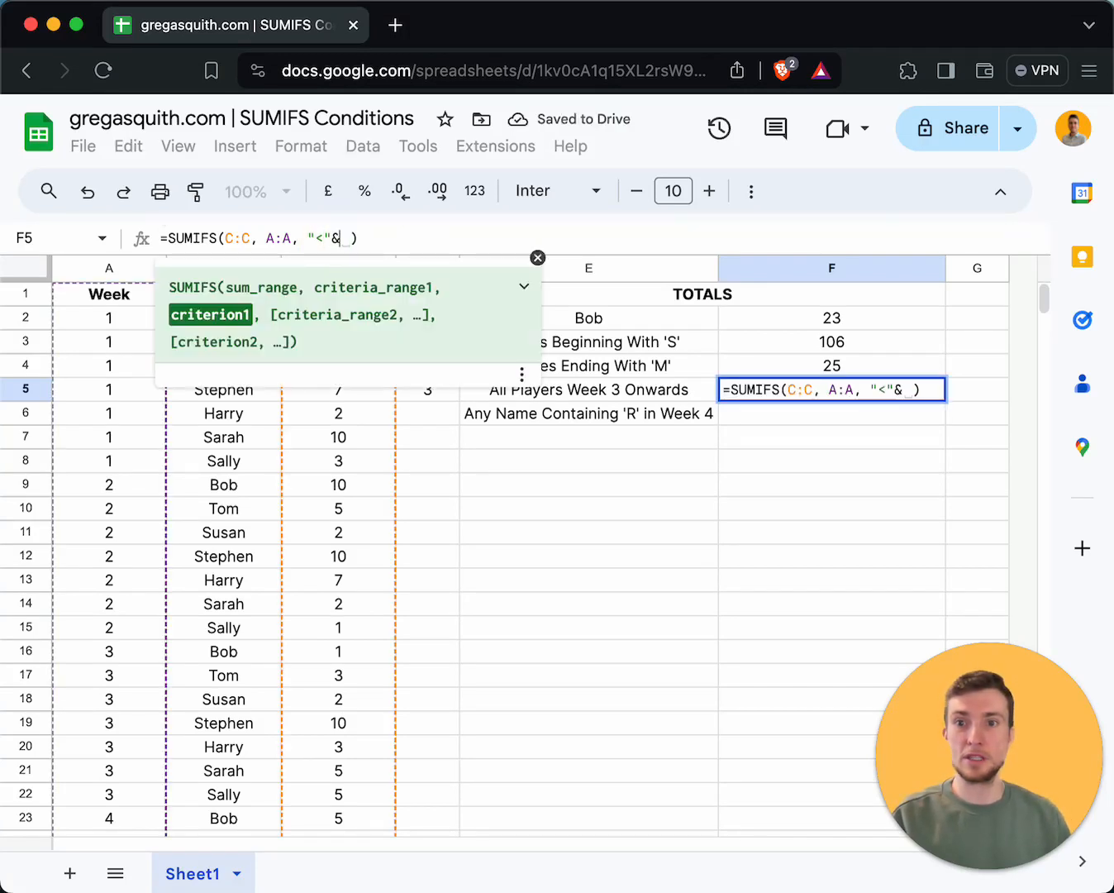
{"action": "left_click", "coordinate": [317, 237]}
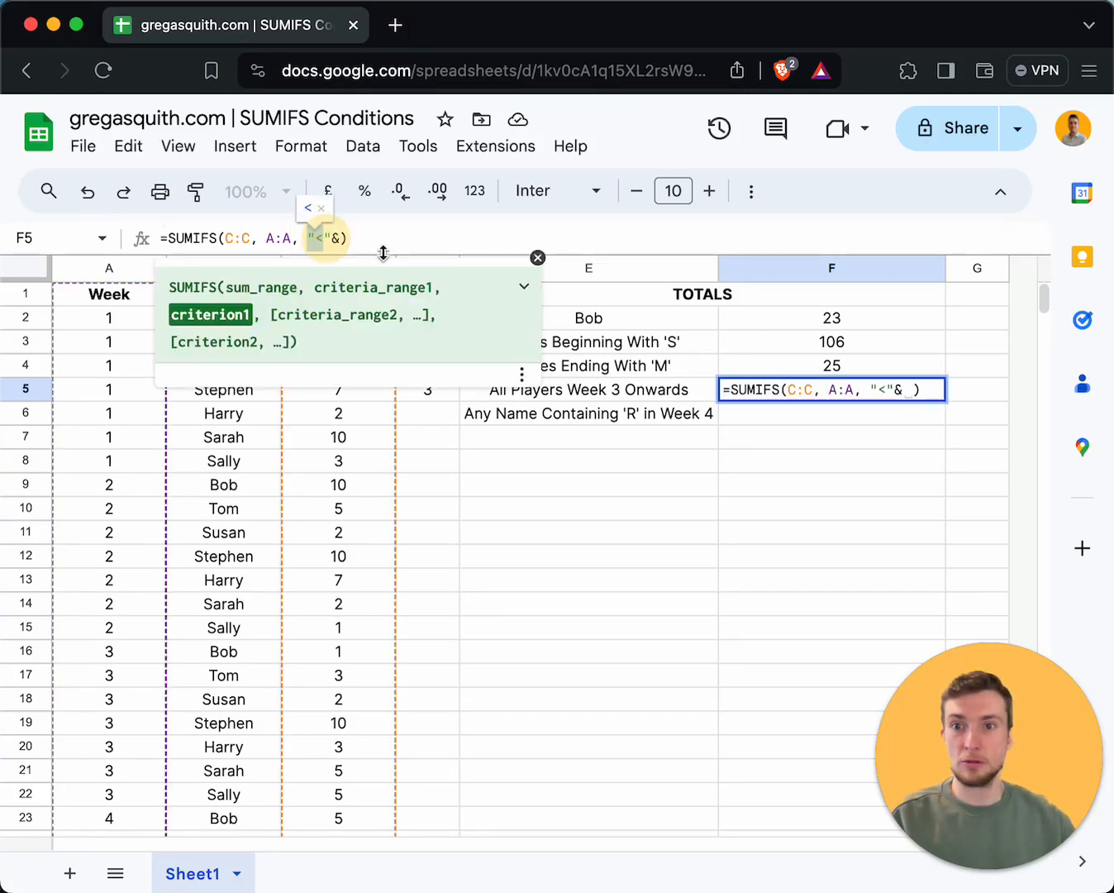
{"action": "left_click", "coordinate": [333, 238]}
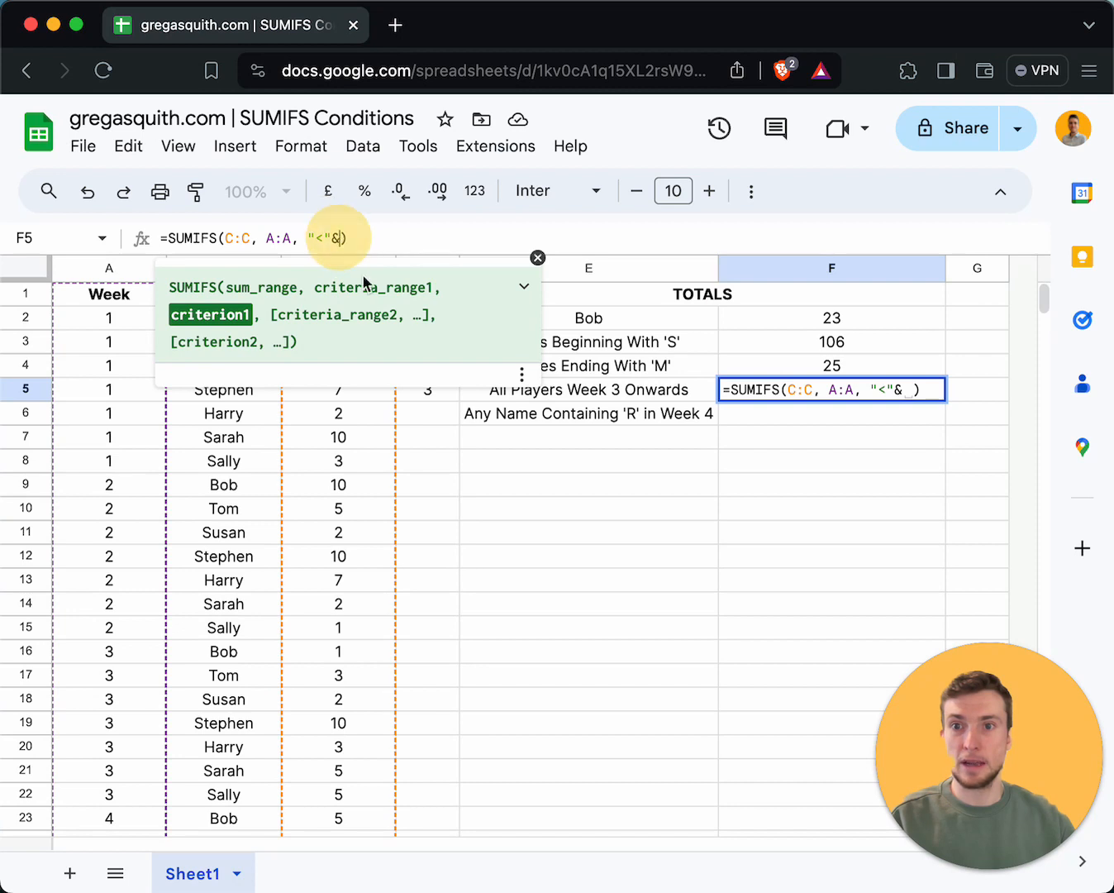
{"action": "left_click", "coordinate": [434, 392]}
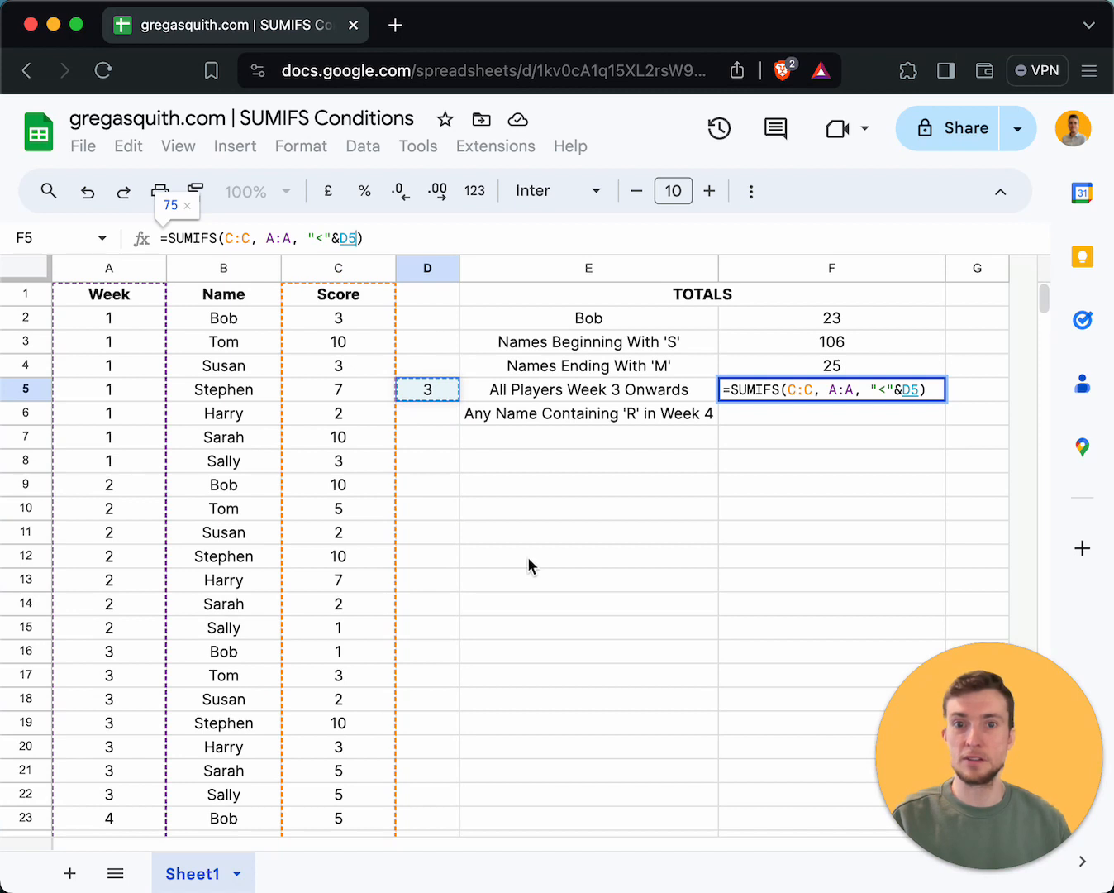
{"action": "key", "text": "Return"}
Change the week number in cell D5 to 4 and check the total in F5.
{"action": "key", "text": "Up"}
{"action": "key", "text": "Left"}
{"action": "key", "text": "Left"}
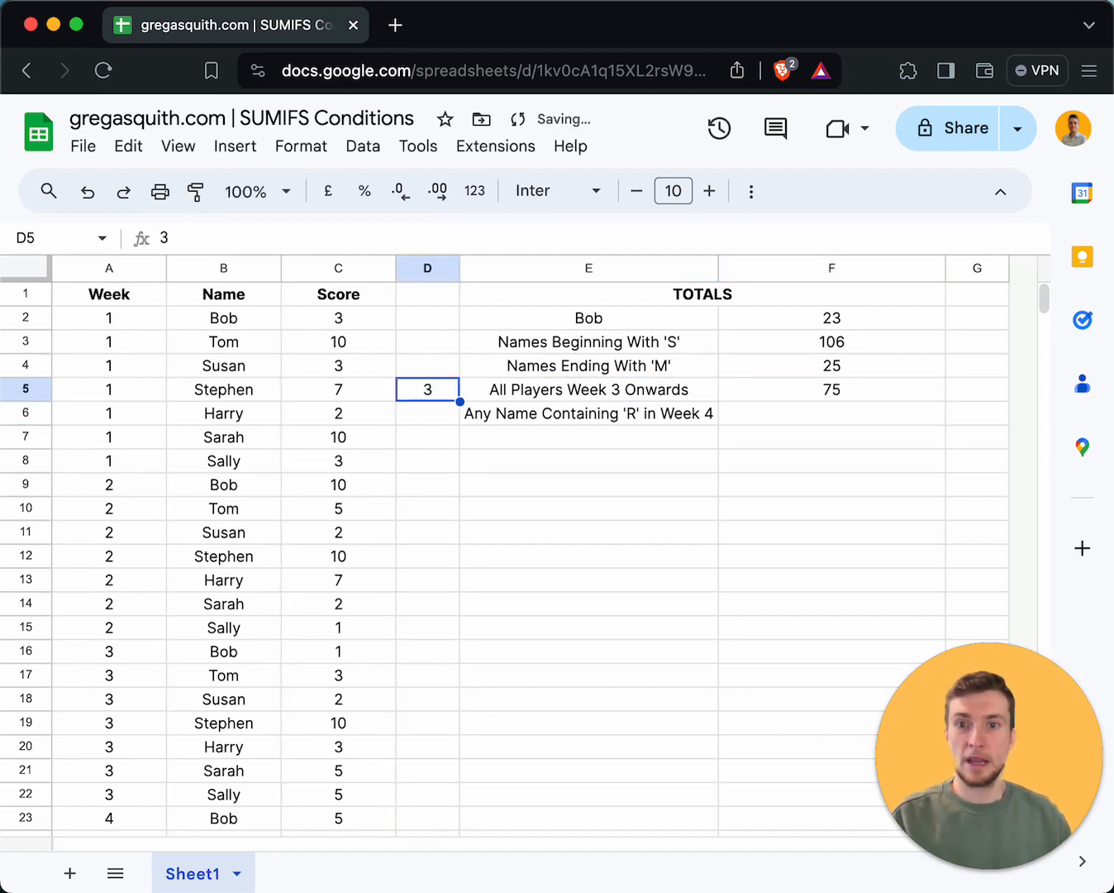
{"action": "type", "text": "4"}
{"action": "key", "text": "Return"}
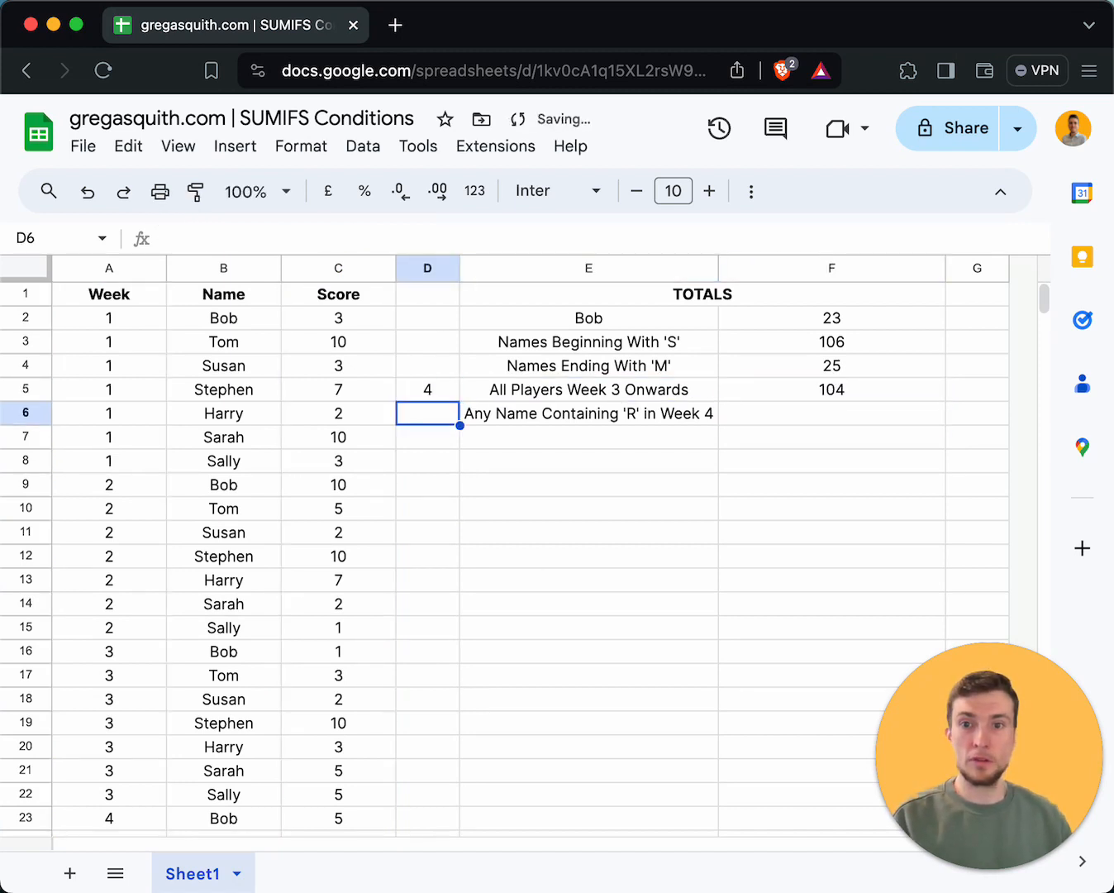
{"action": "key", "text": "Up"}
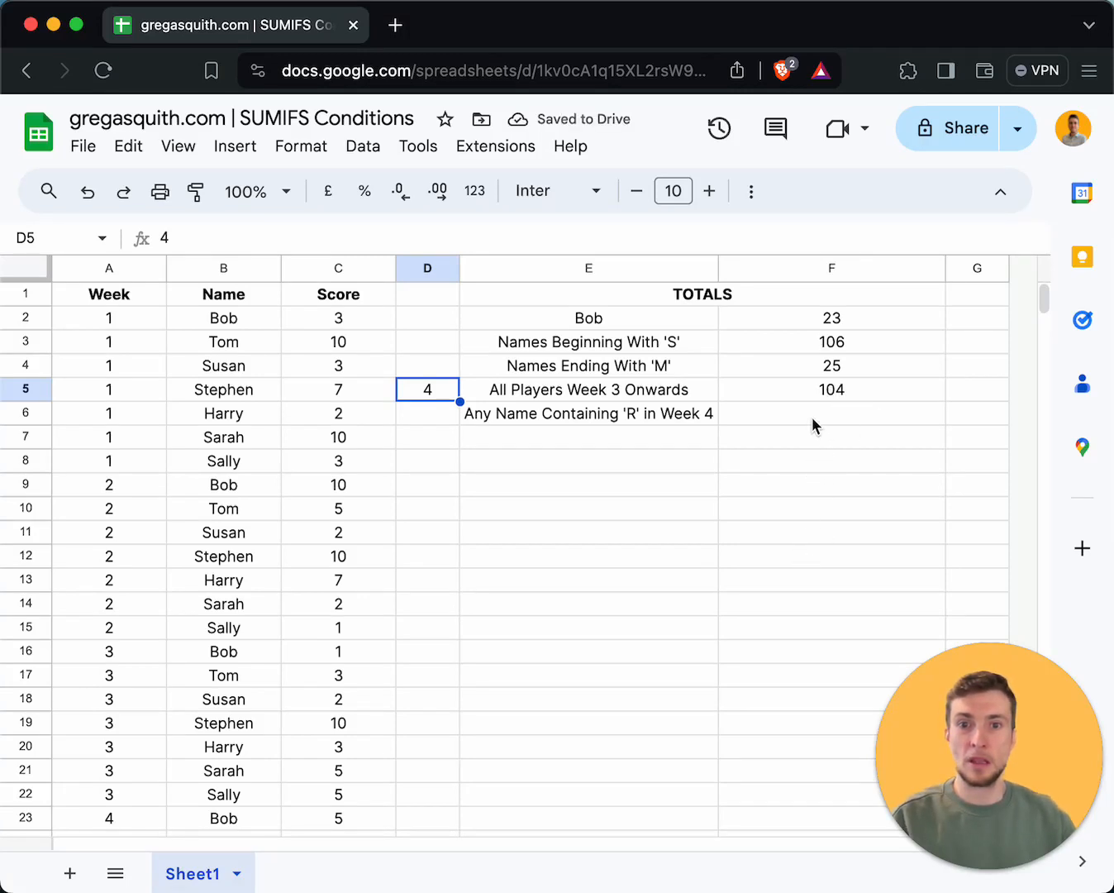
Start a SUMIFS formula in cell F6 that sums C:C where the names in B:B match "*R*".
{"action": "left_click", "coordinate": [812, 418]}
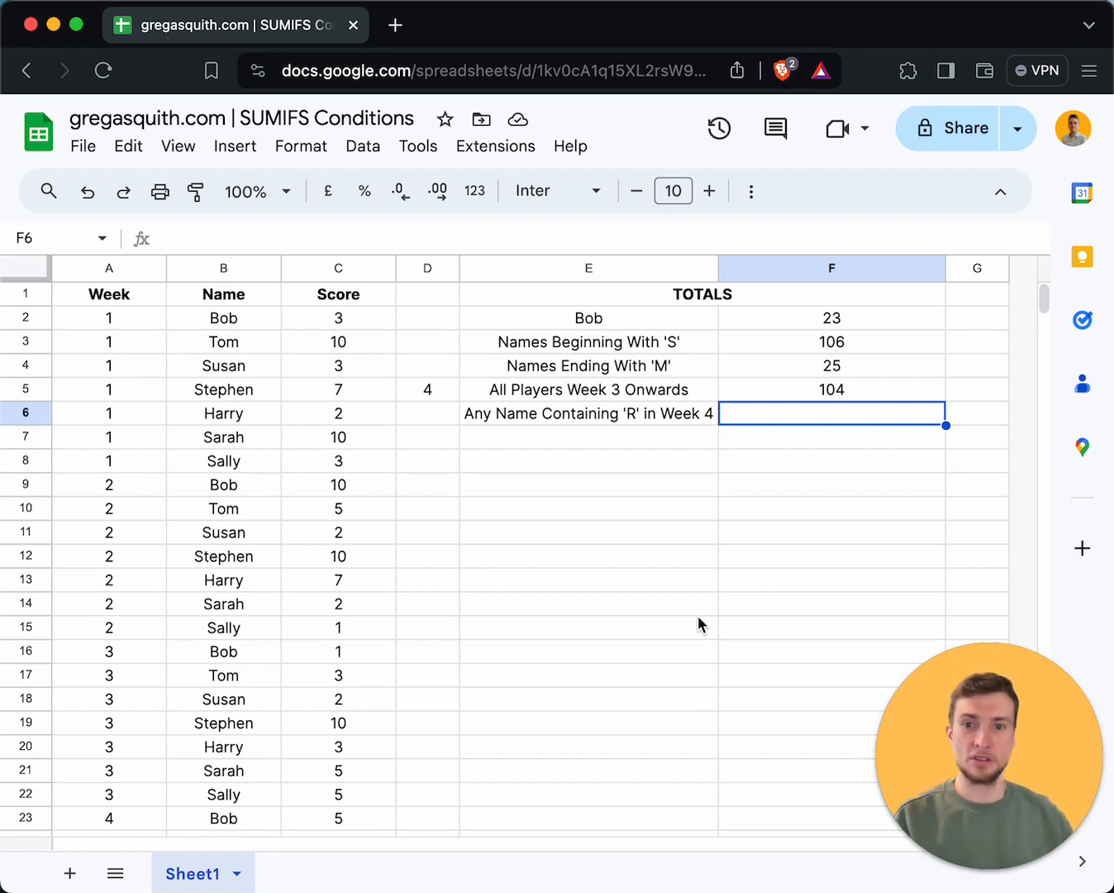
{"action": "type", "text": "=SUMIFS("}
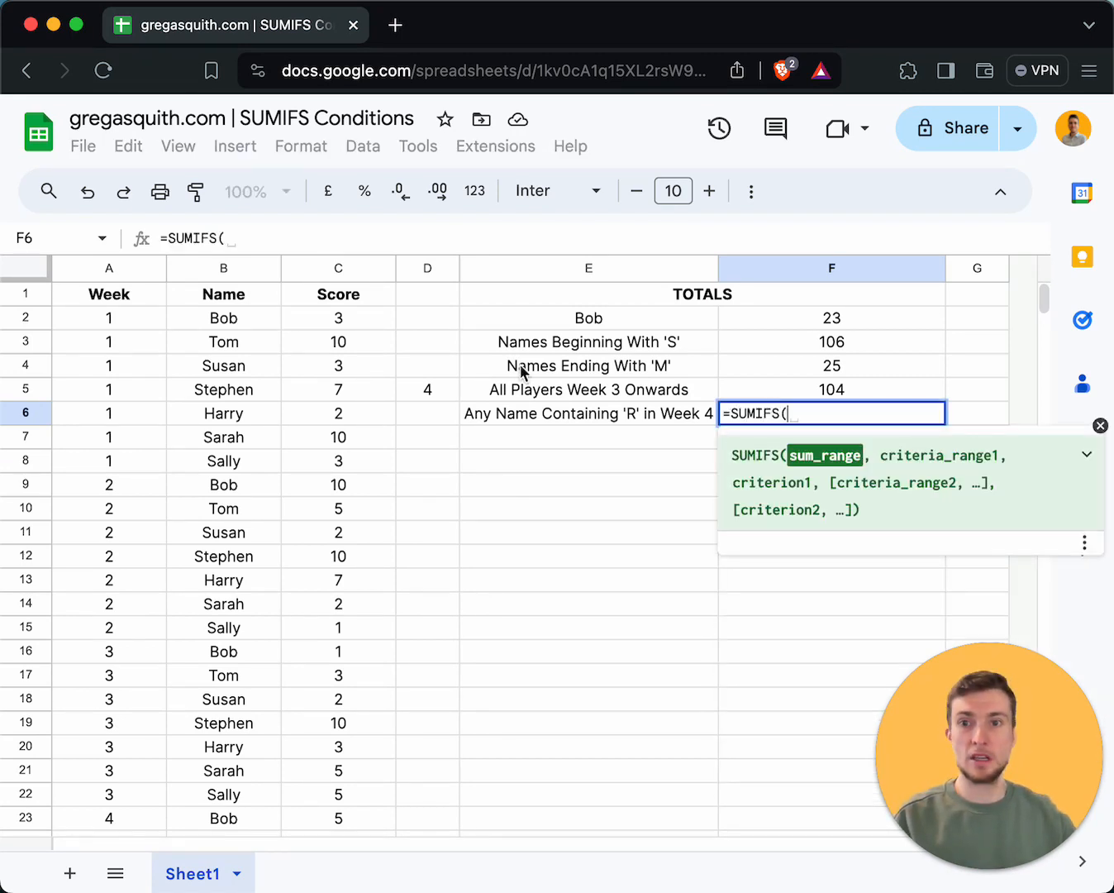
{"action": "left_click", "coordinate": [339, 270]}
{"action": "type", "text": ","}
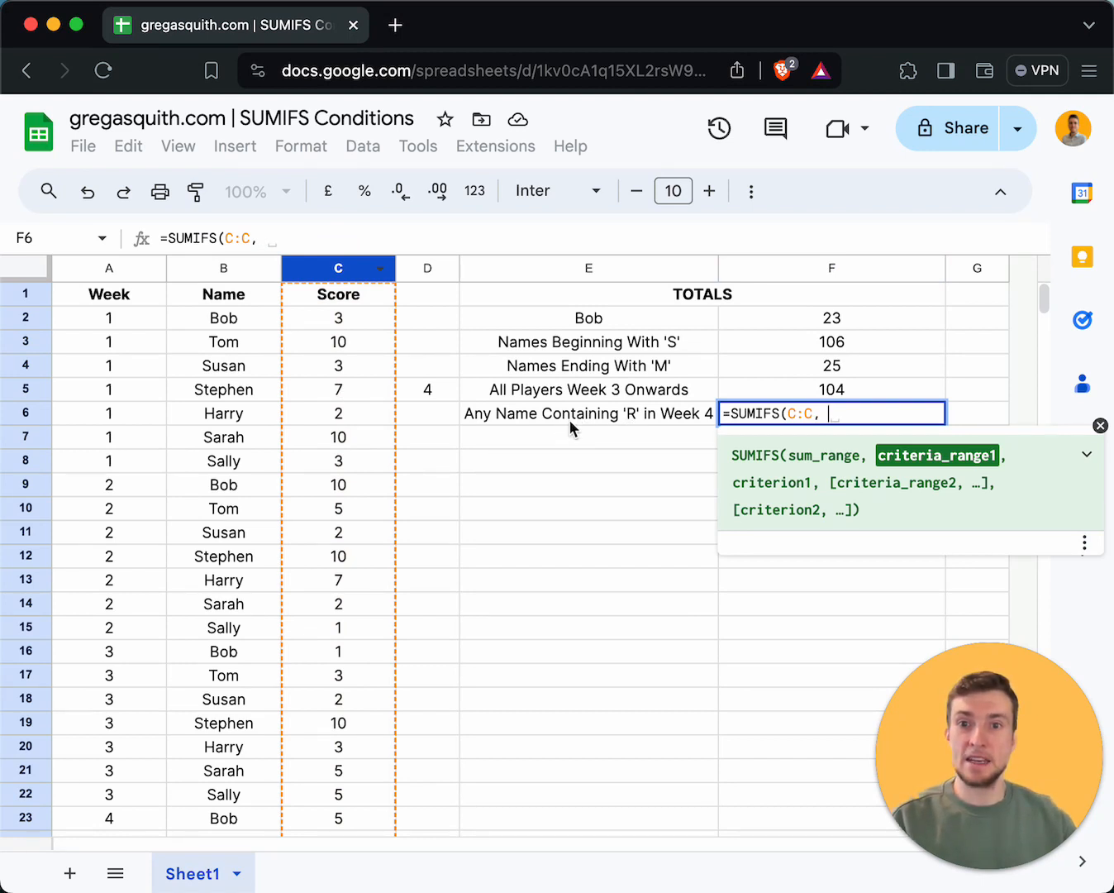
{"action": "left_click", "coordinate": [222, 271]}
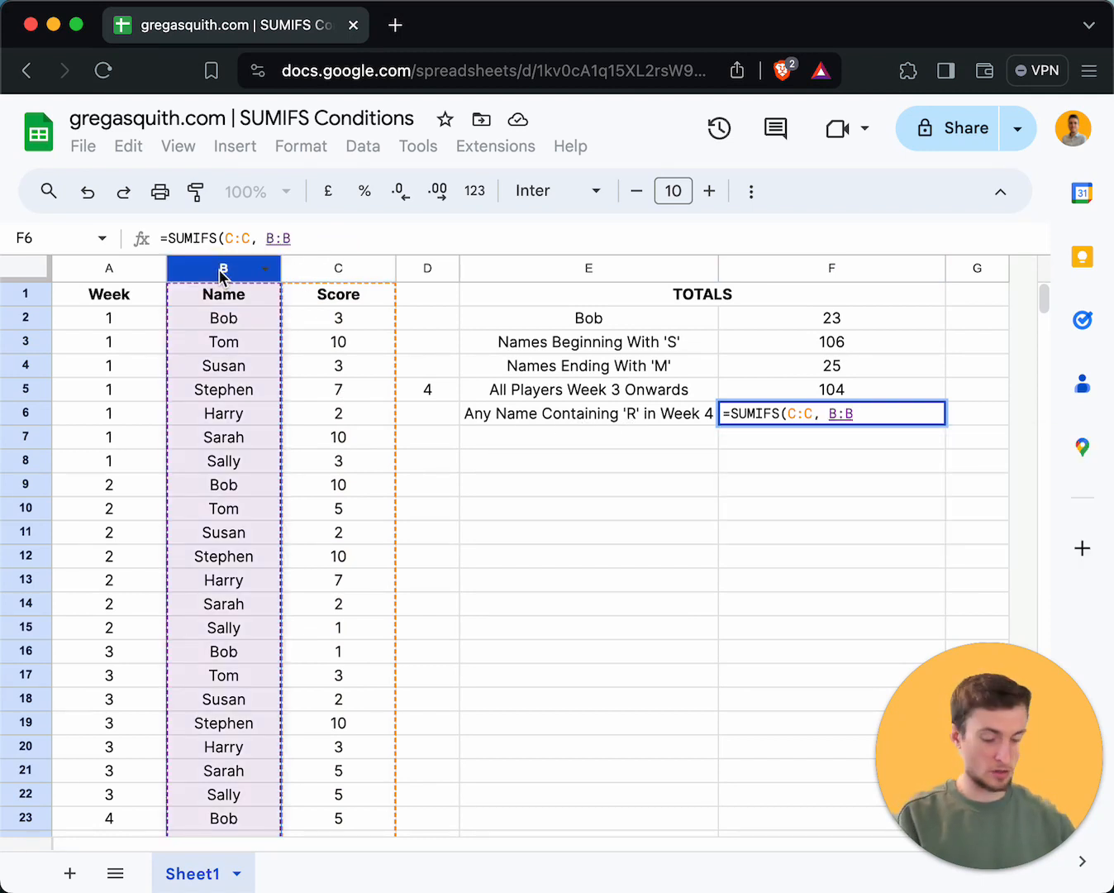
{"action": "type", "text": ", \""}
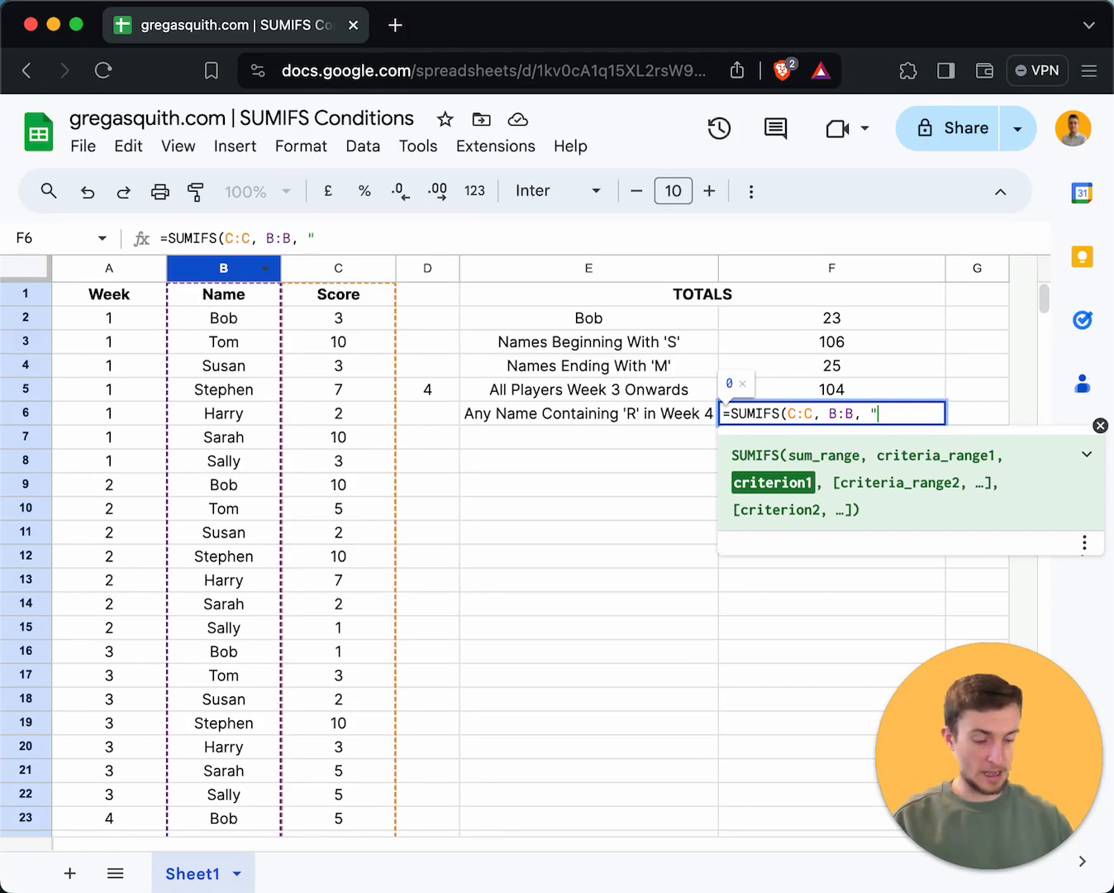
{"action": "type", "text": "*R*\""}
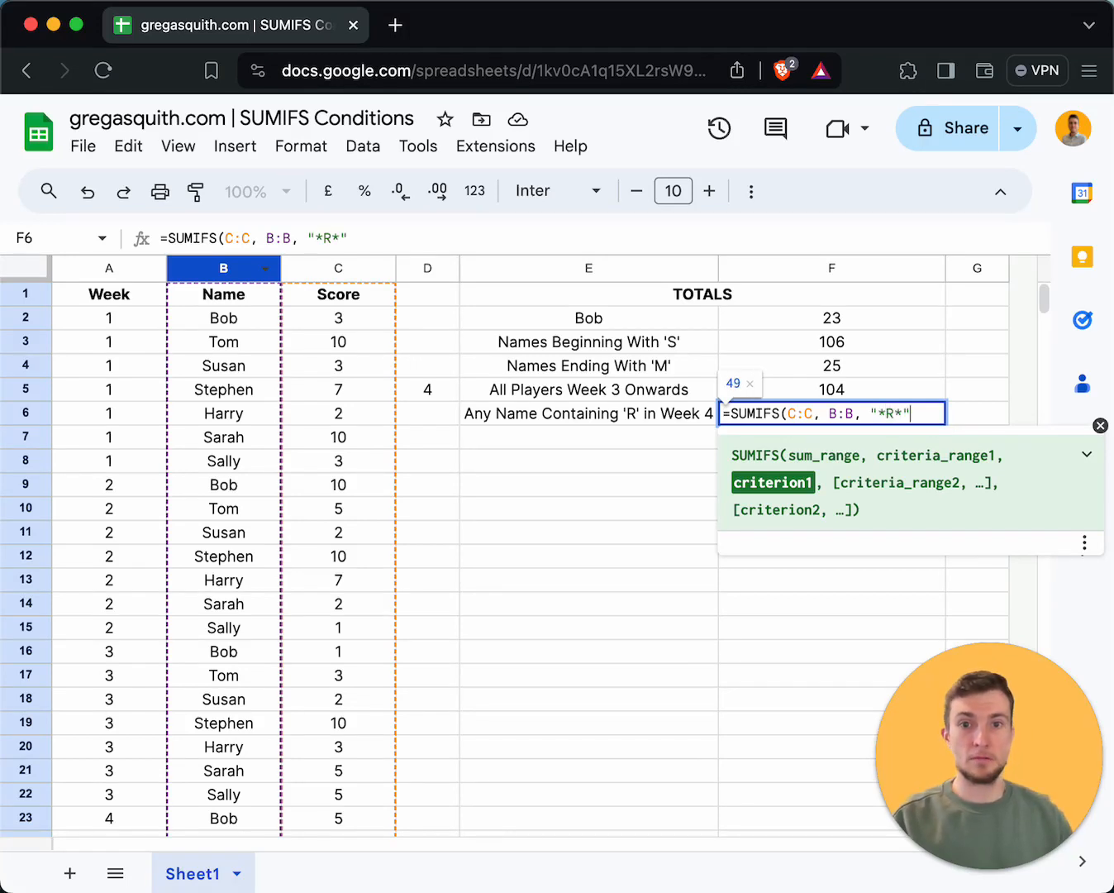
Point out the asterisk wildcards around R in the criterion of the F6 formula.
{"action": "left_click", "coordinate": [880, 415]}
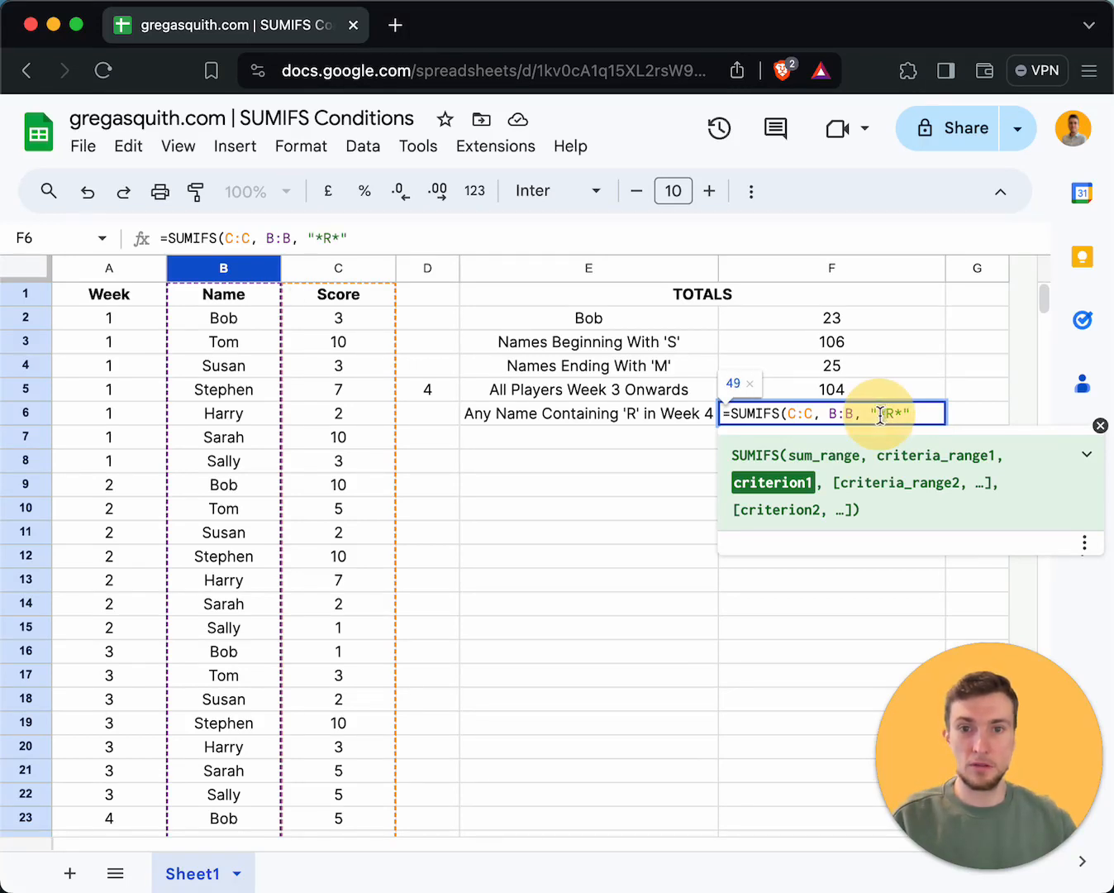
{"action": "left_click_drag", "start_coordinate": [880, 415], "coordinate": [905, 415]}
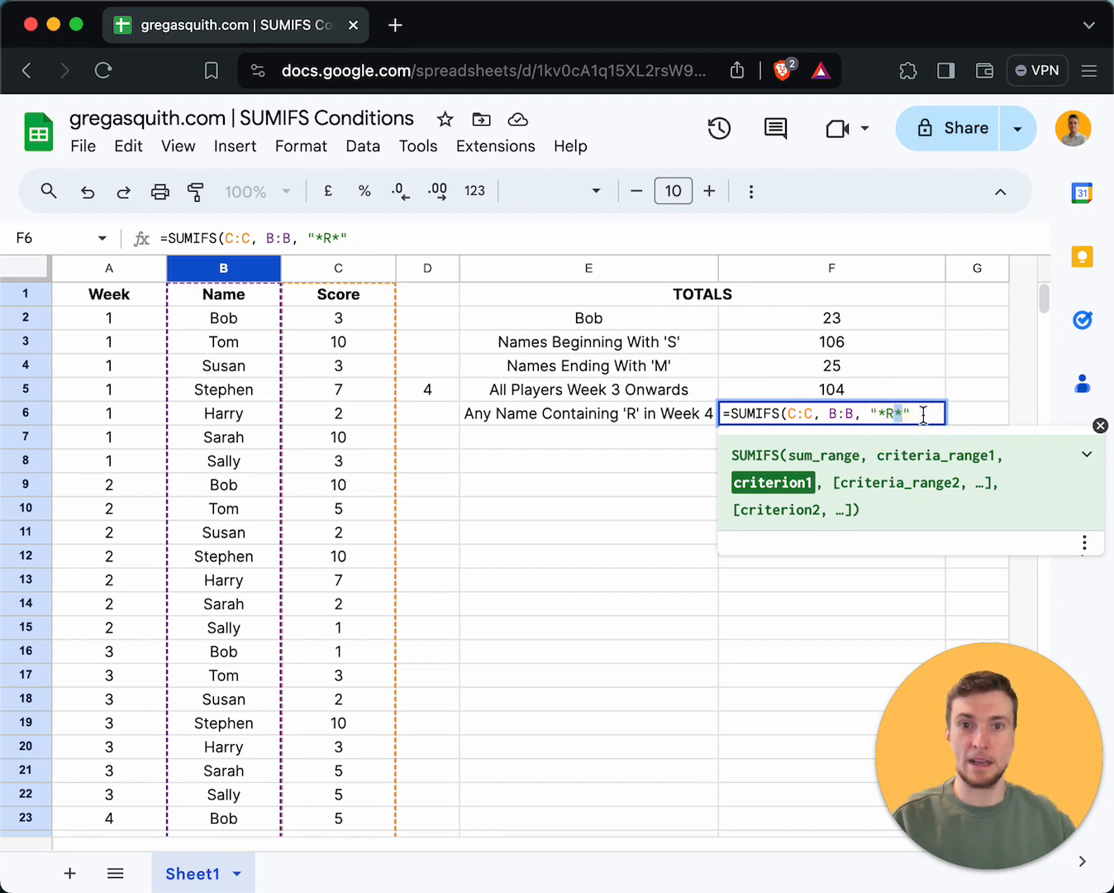
{"action": "left_click", "coordinate": [923, 414]}
Add the week condition A:A, 4 to the F6 formula and complete it as =SUMIFS(C:C, B:B, "*R*", A:A, 4).
{"action": "type", "text": "m"}
{"action": "key", "text": "BackSpace"}
{"action": "key", "text": "BackSpace"}
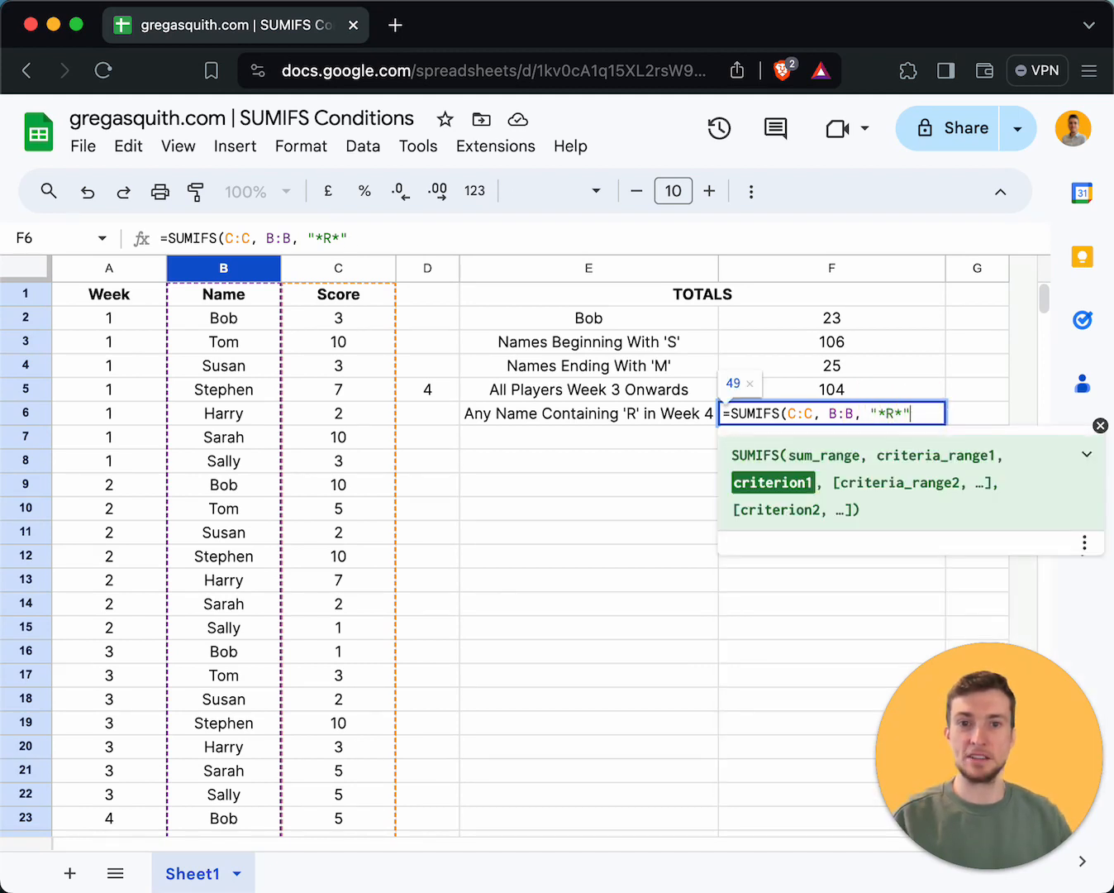
{"action": "type", "text": ","}
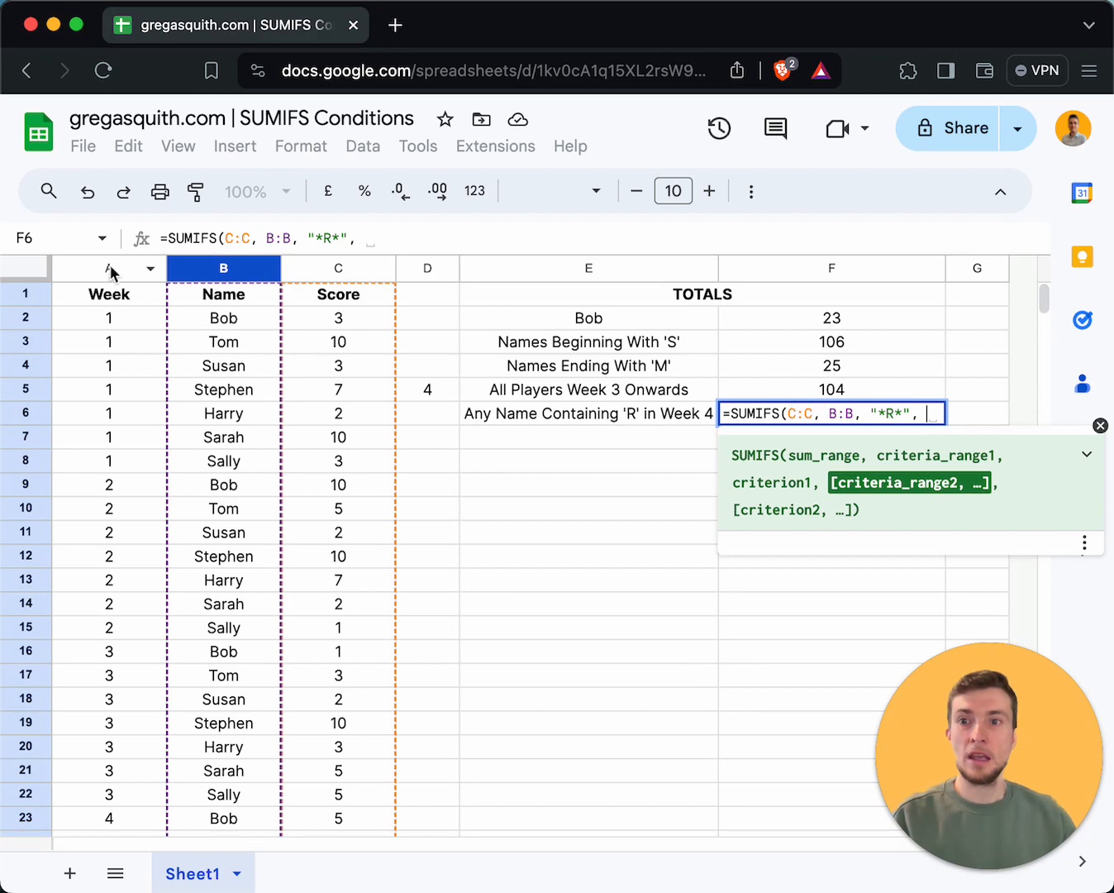
{"action": "left_click", "coordinate": [111, 271]}
{"action": "type", "text": ", 4"}
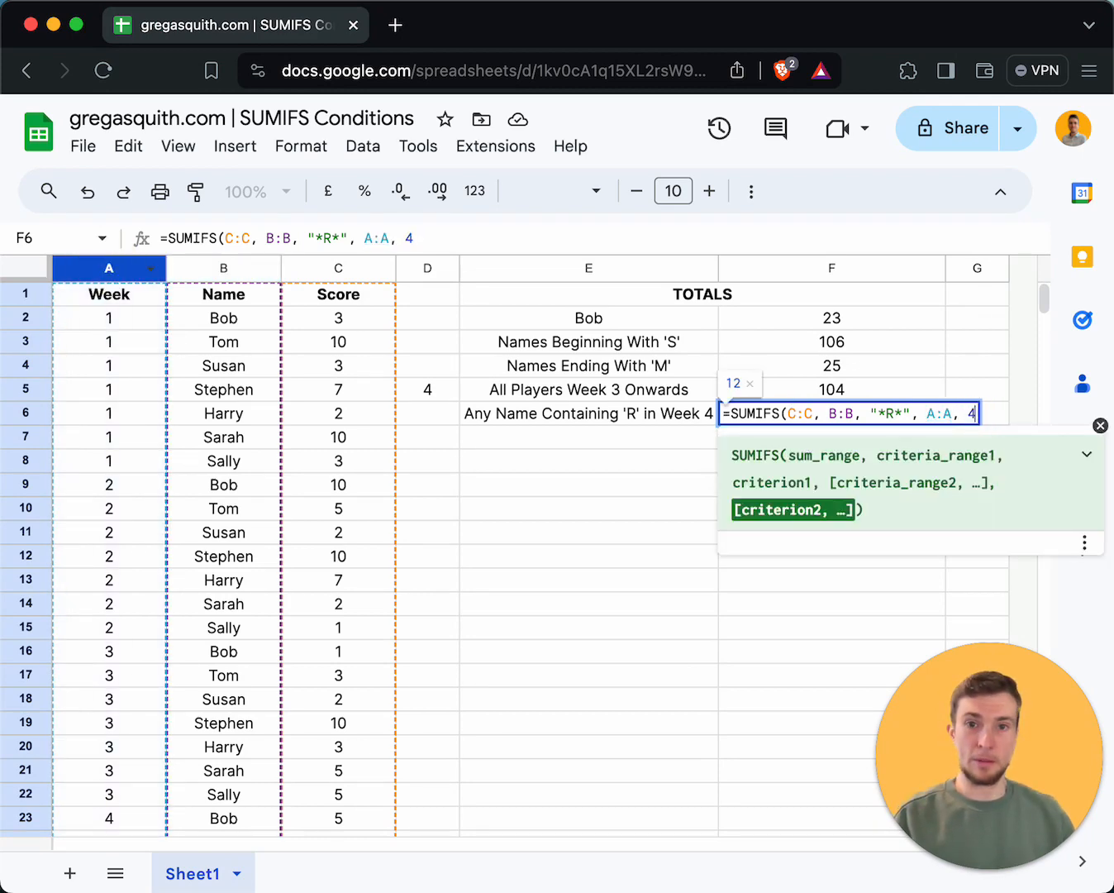
{"action": "type", "text": ")"}
{"action": "key", "text": "Return"}
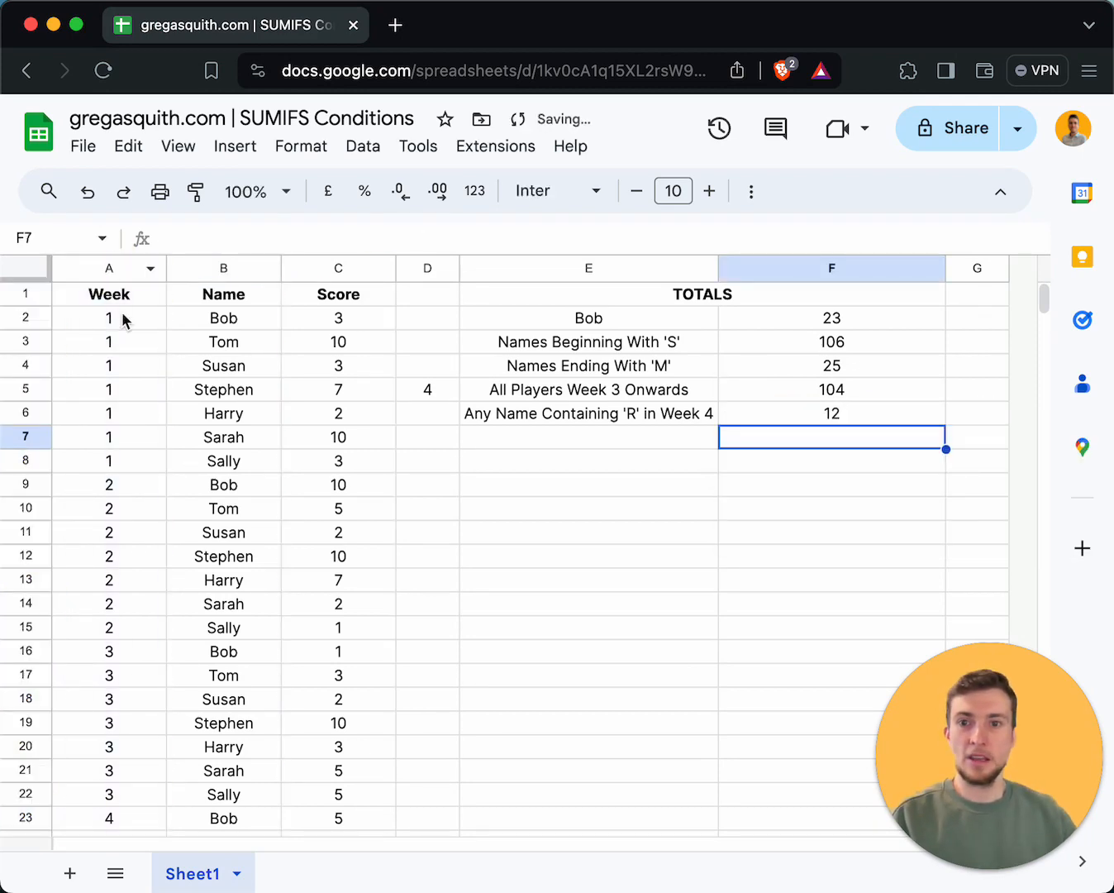